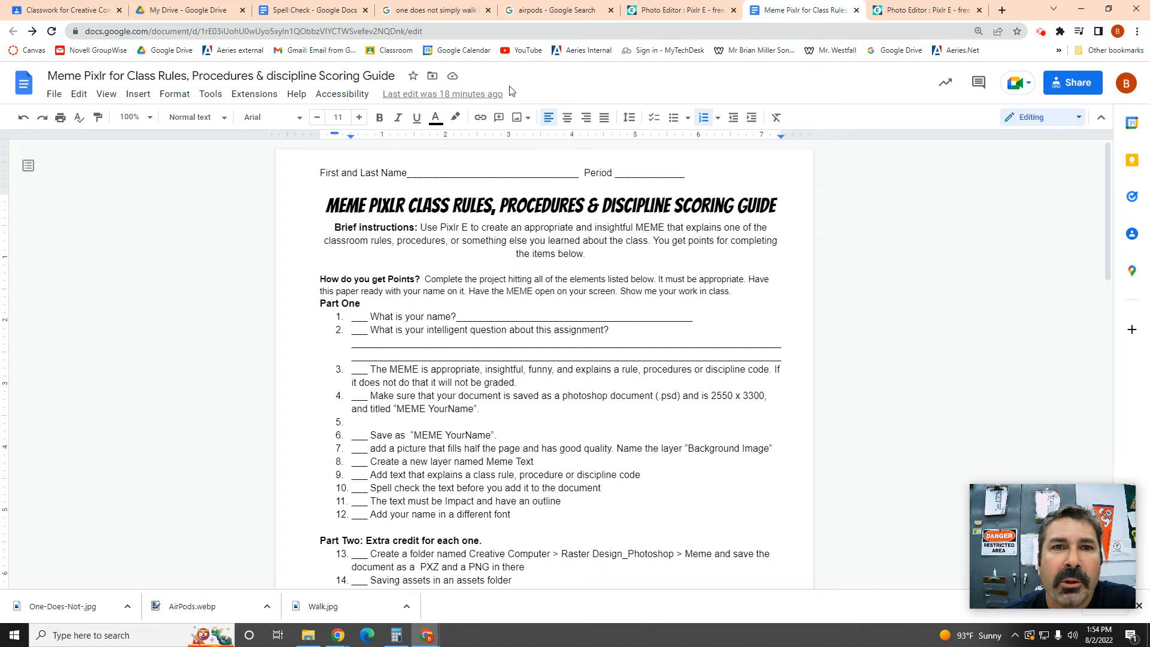
Step: Advance the slideshow to slide 10, 'Look at good examples', then return to the scoring guide
left_click(1080, 13)
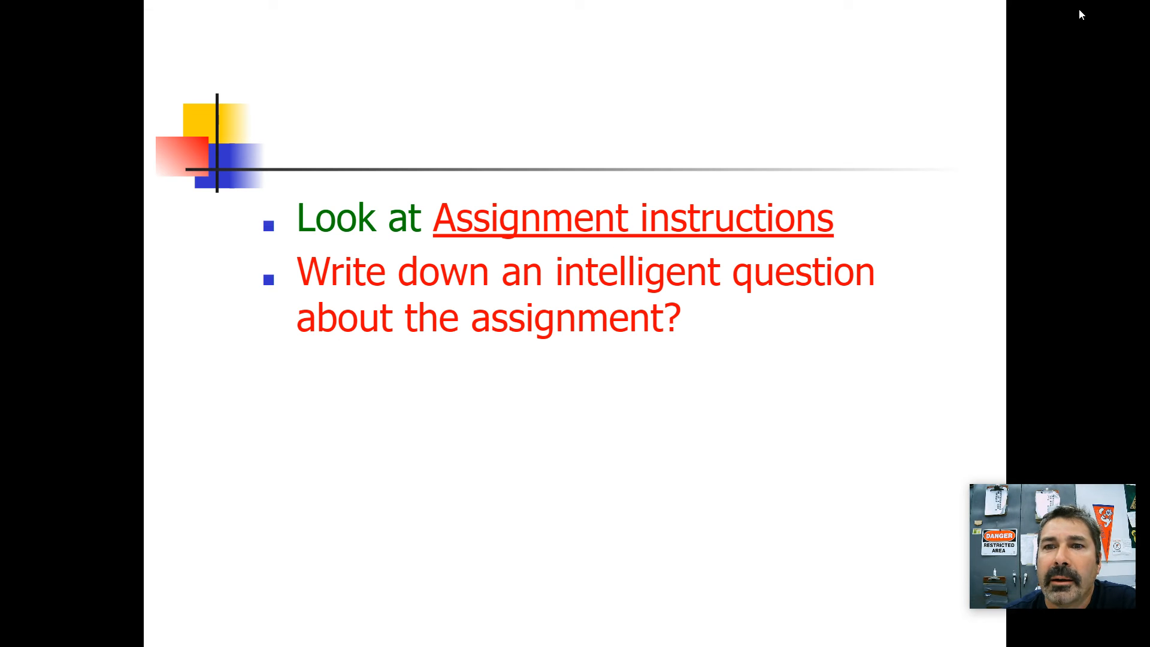
left_click(483, 408)
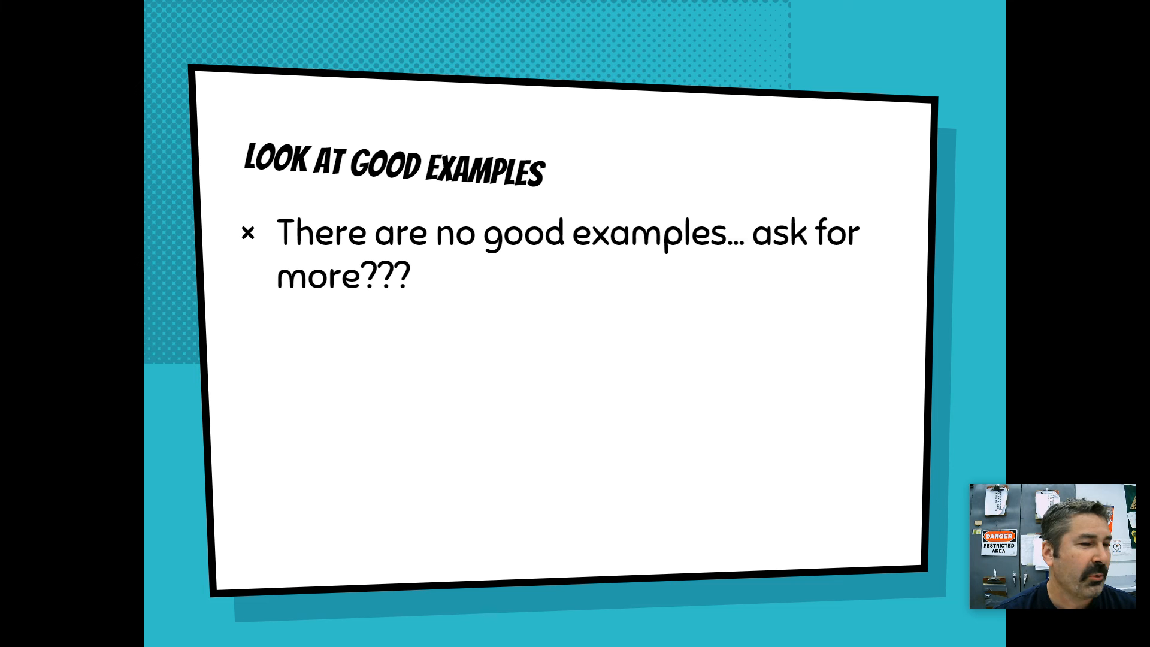
key("alt+Tab")
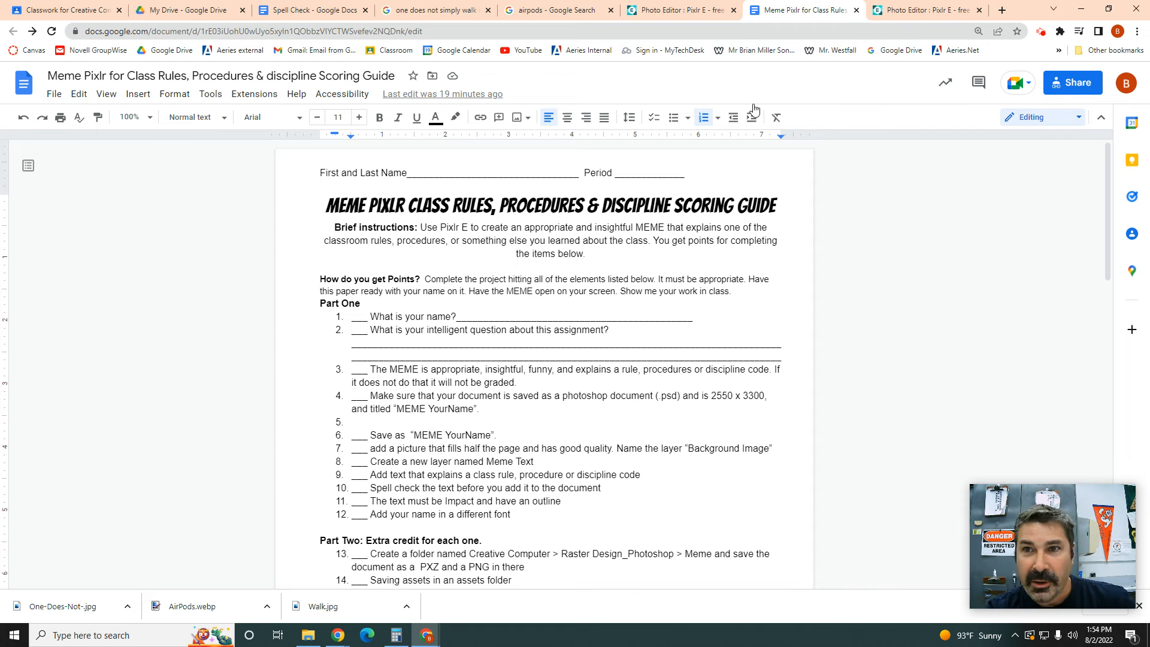
Step: Reopen the saved 'One Does Not Simply' meme project from Latest projects in Pixlr E
left_click(897, 8)
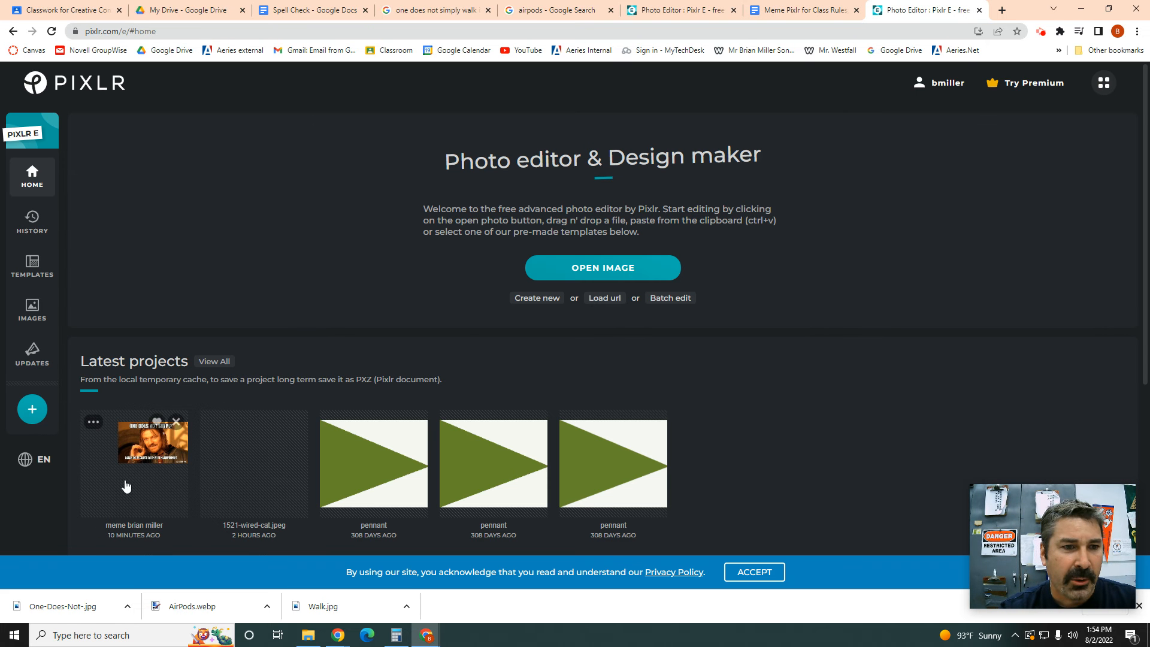
left_click(141, 458)
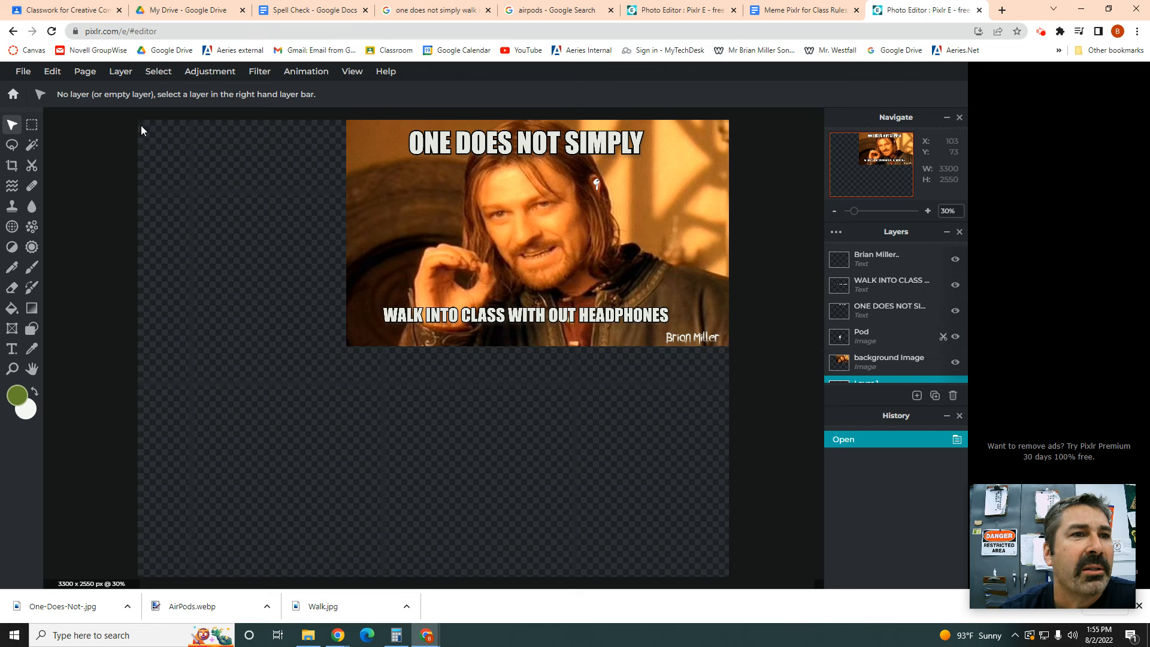
Step: Confirm the page size reads 3300 × 2550 and cancel unchanged, then select the Zoom tool
left_click(82, 78)
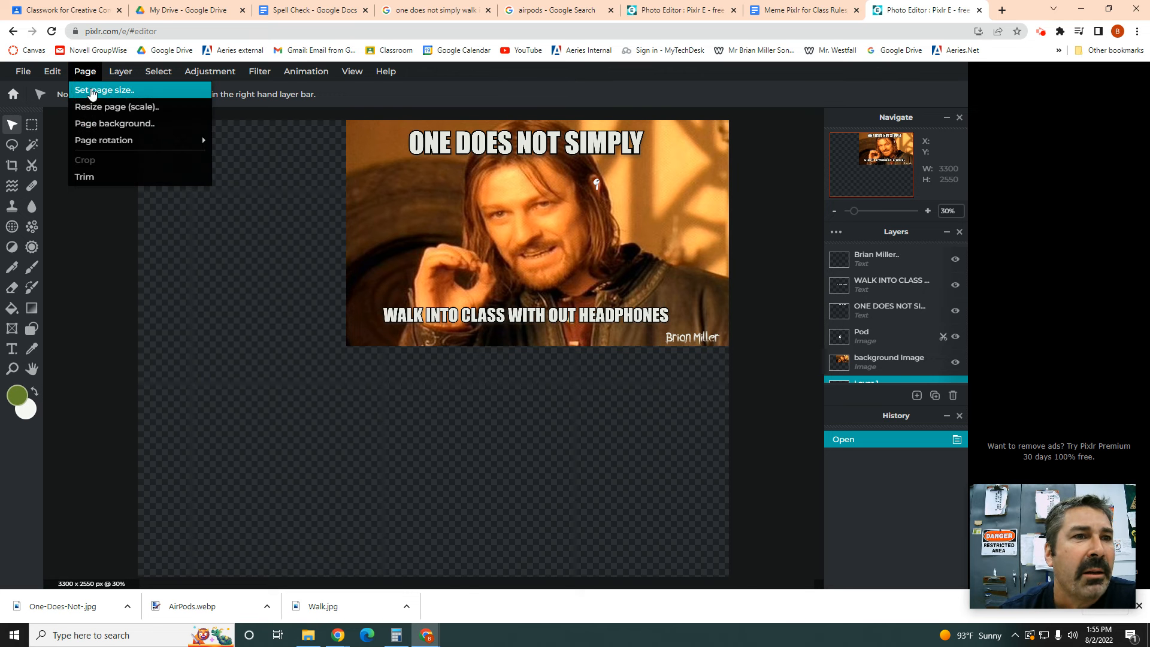
left_click(91, 88)
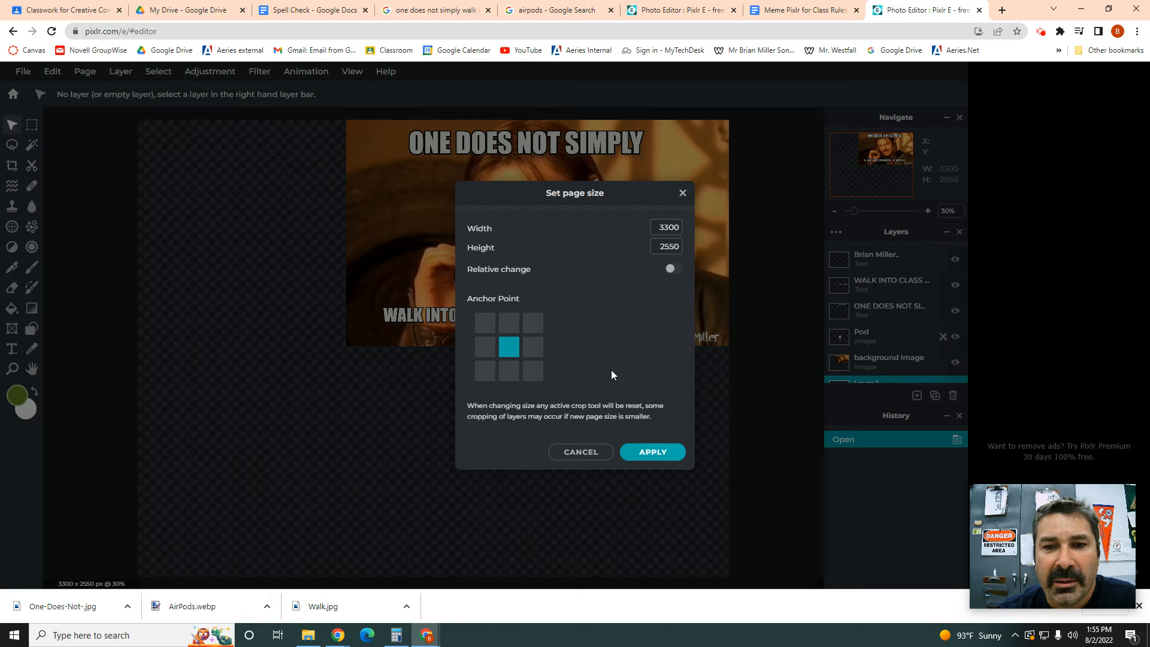
left_click(586, 454)
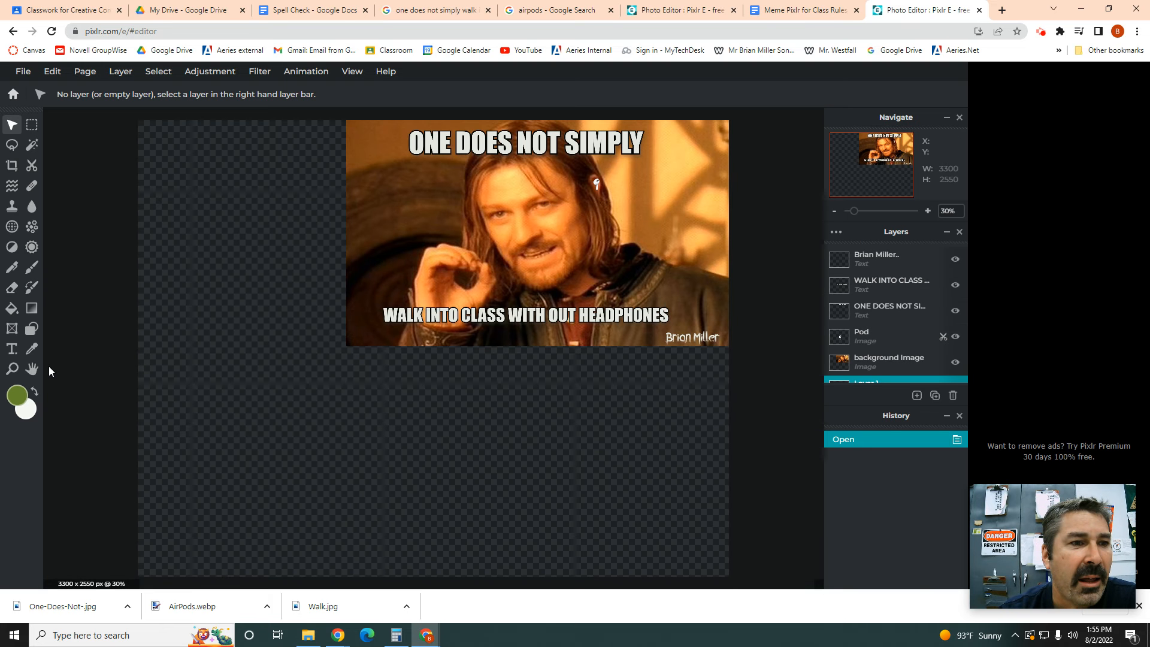
left_click(11, 368)
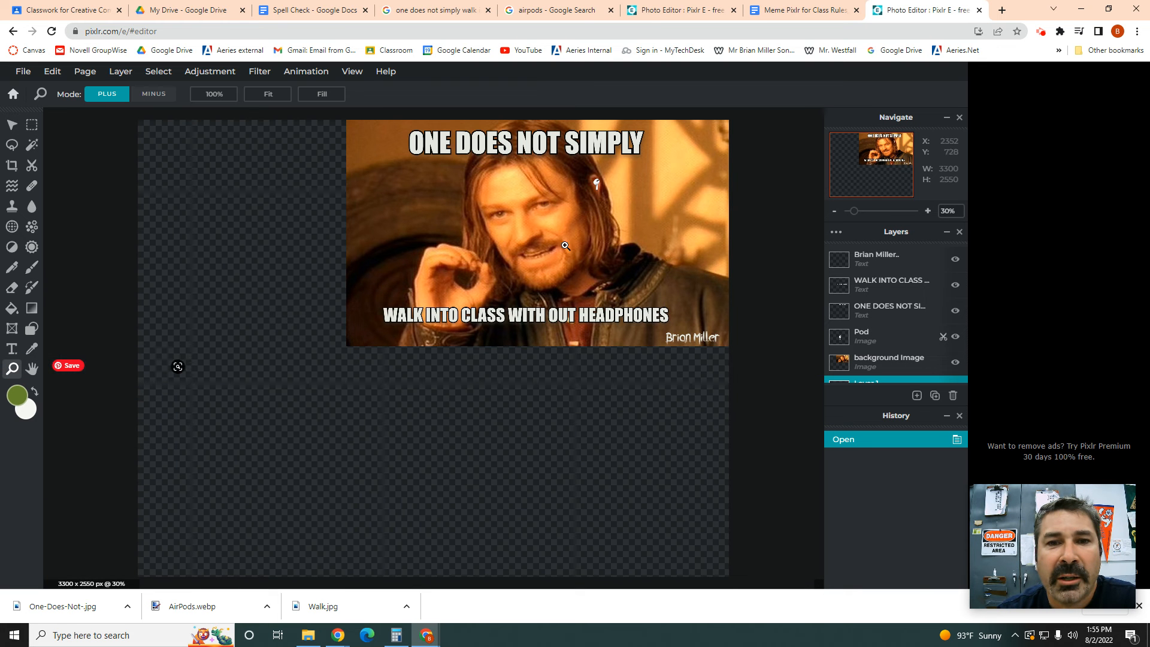
left_click(598, 209)
left_click(599, 177)
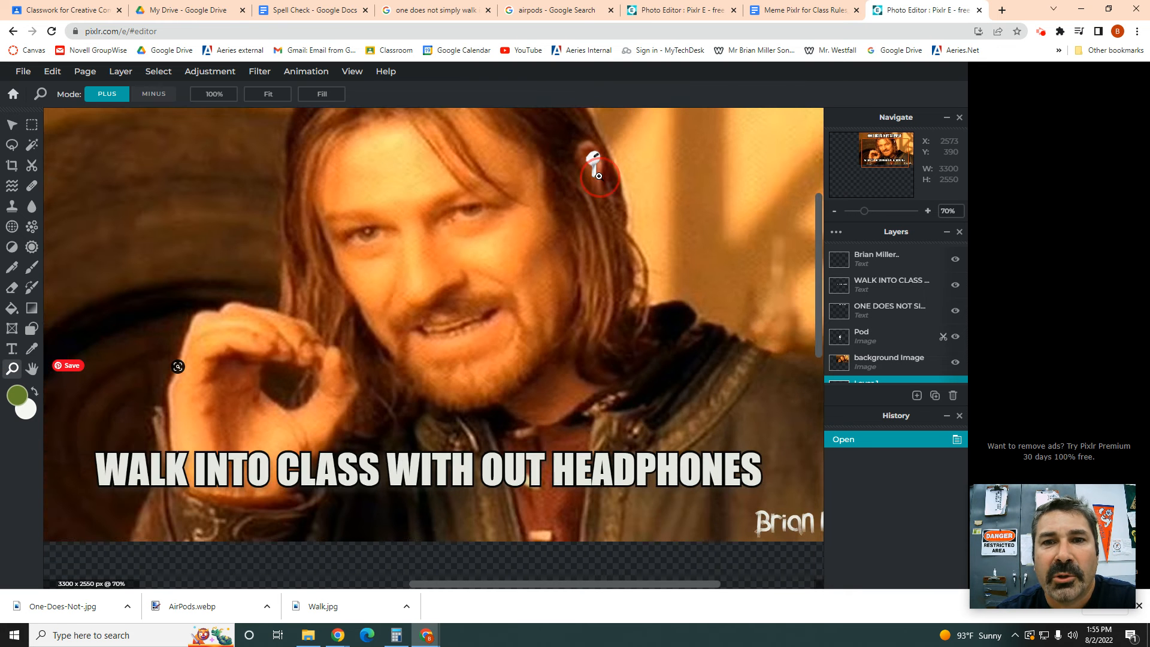
left_click(600, 169)
left_click(599, 164)
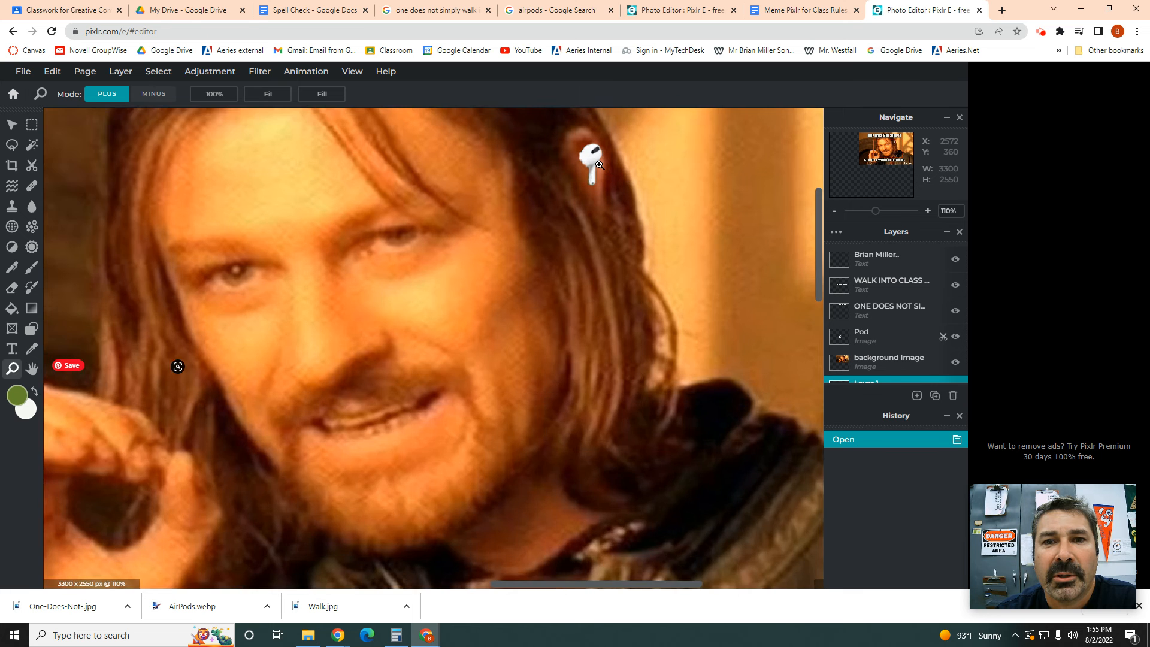
left_click(599, 165)
left_click(596, 166)
left_click(593, 166)
left_click(592, 167)
left_click(592, 166)
left_click(592, 166)
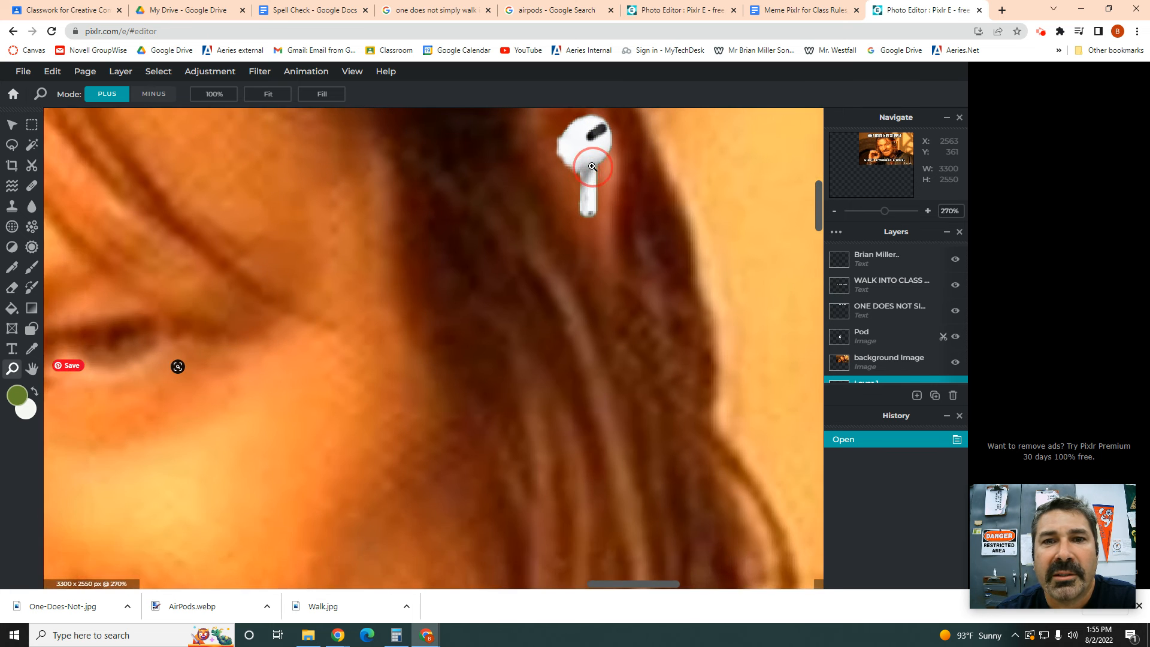
left_click(592, 167)
left_click(588, 167)
left_click(584, 167)
left_click(580, 167)
left_click(576, 167)
left_click(573, 166)
left_click(570, 166)
left_click(571, 168)
left_click(571, 170)
left_click(572, 173)
left_click(572, 175)
left_click(573, 177)
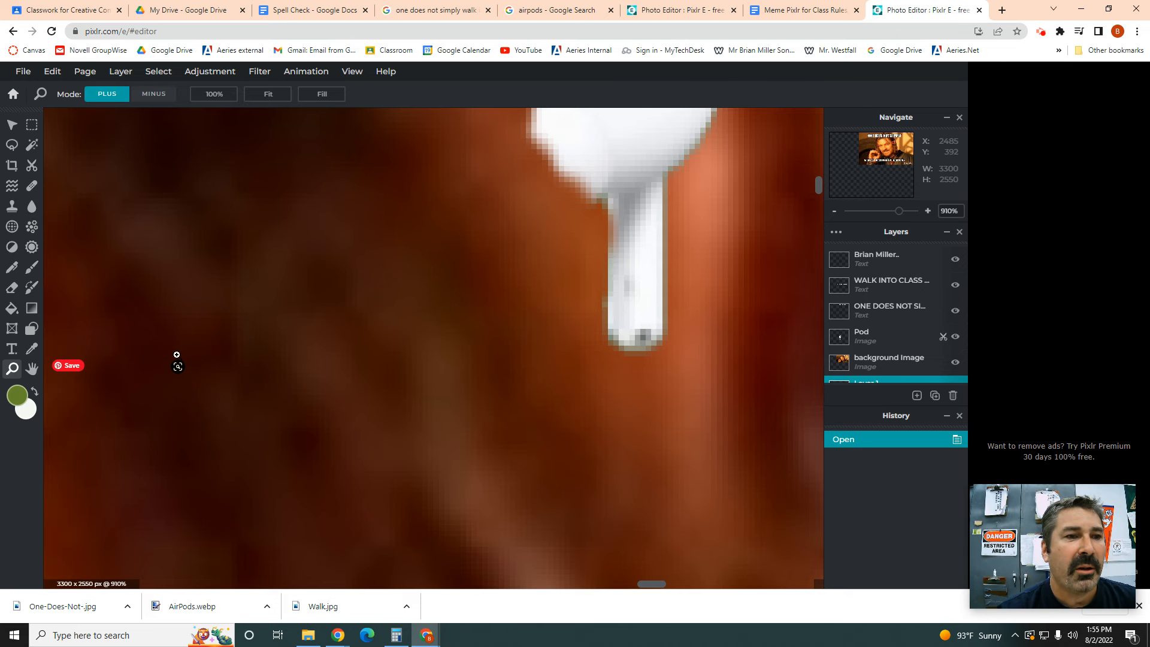
left_click(303, 350, "alt")
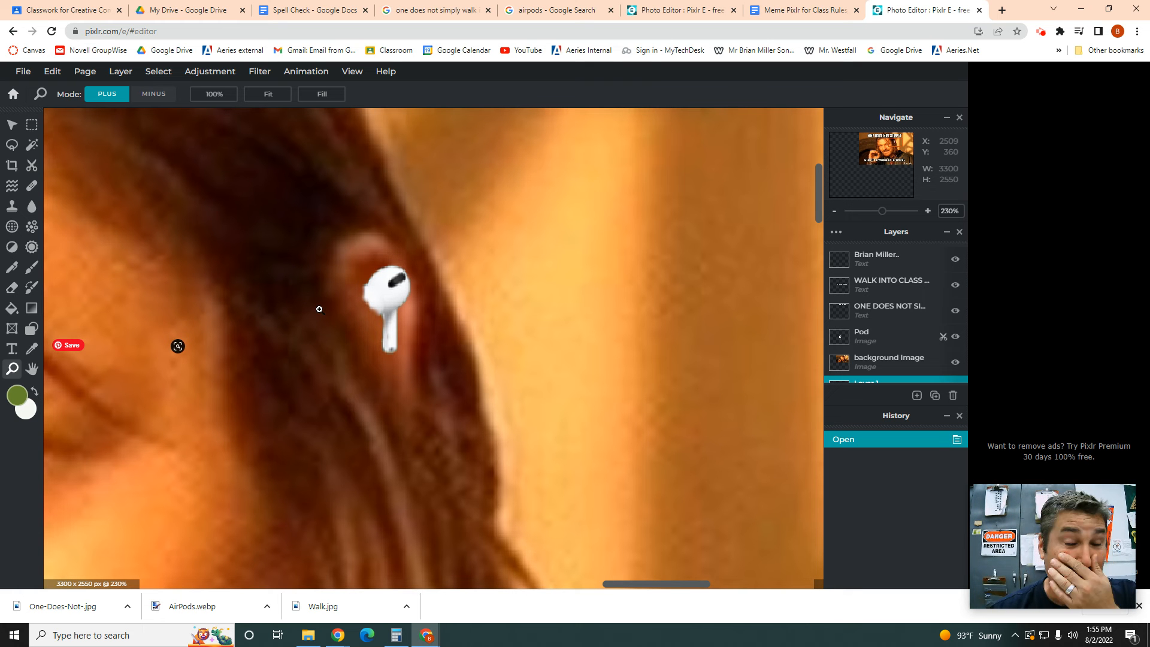
left_click(247, 377)
left_click(305, 365)
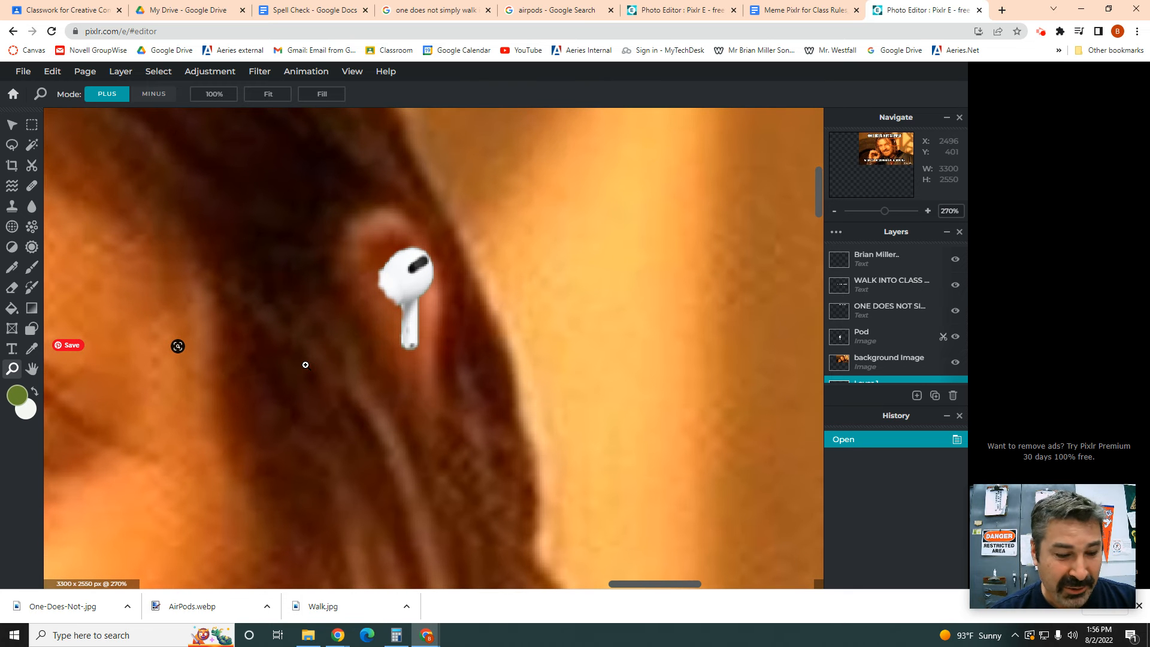
left_click(305, 365)
left_click(318, 365, "alt")
left_click(318, 365, "alt")
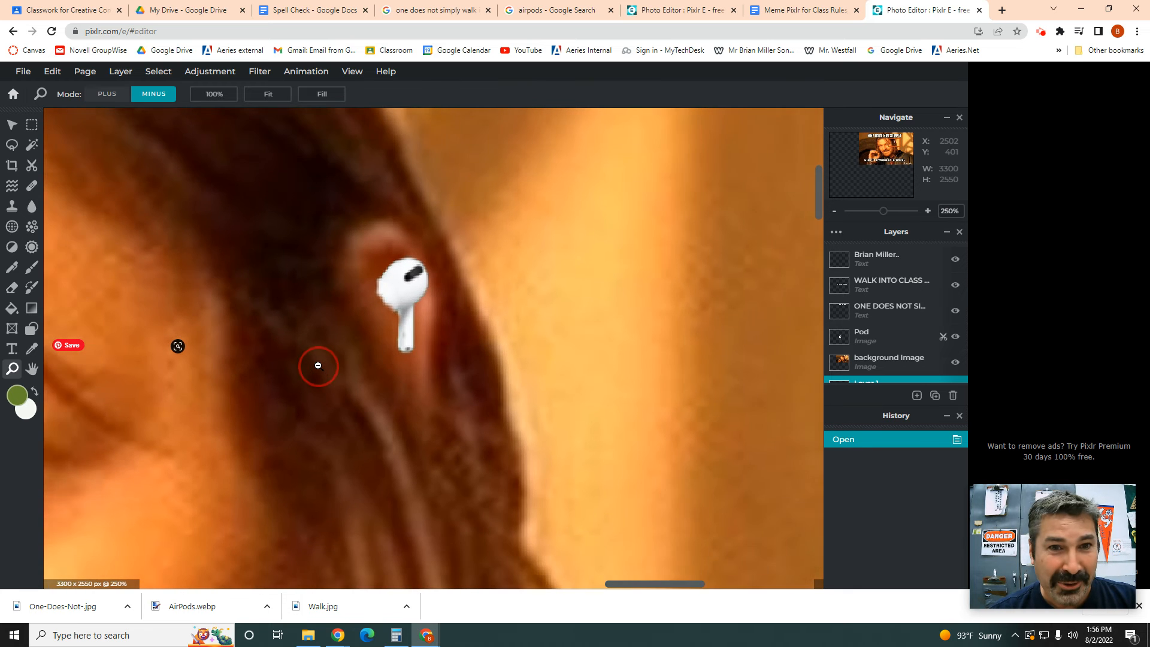
left_click(319, 365, "alt")
left_click(319, 366, "alt")
left_click(319, 366, "alt")
left_click(319, 365, "alt")
left_click(320, 365, "alt")
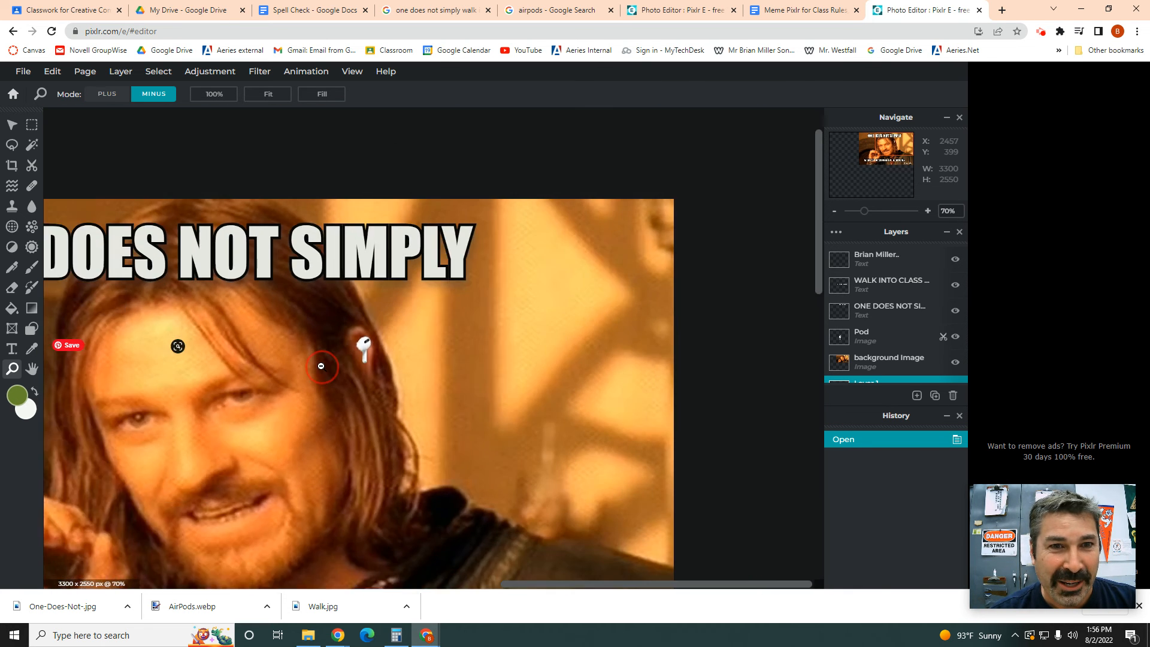
left_click(322, 366, "alt")
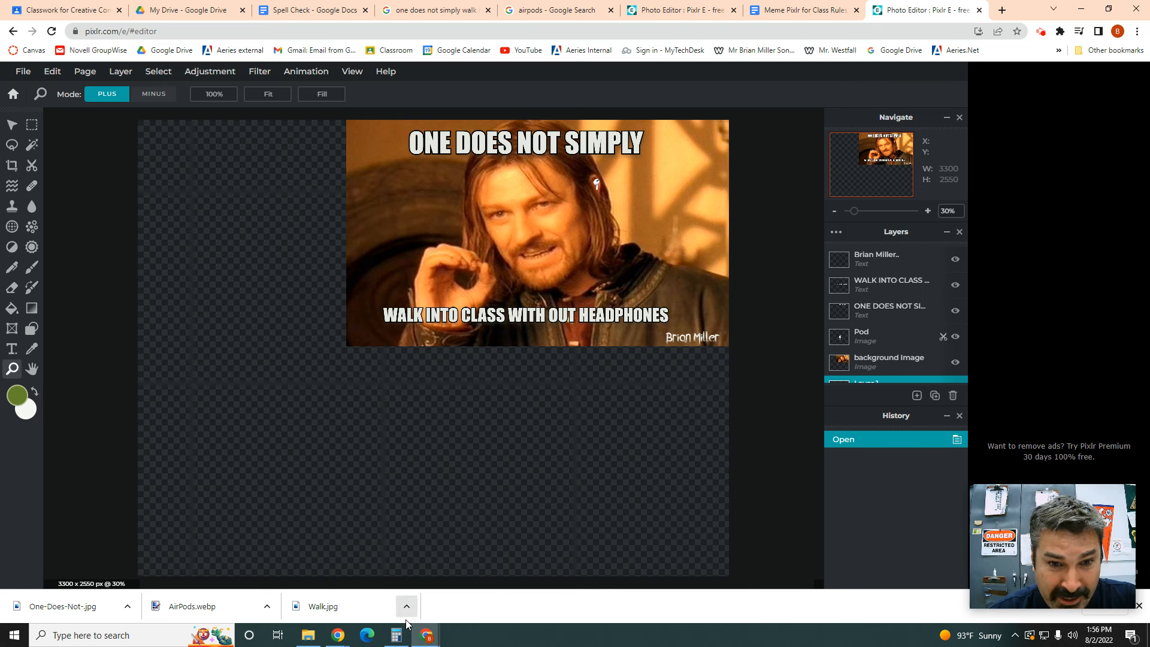
mouse_move(418, 641)
left_click(447, 606)
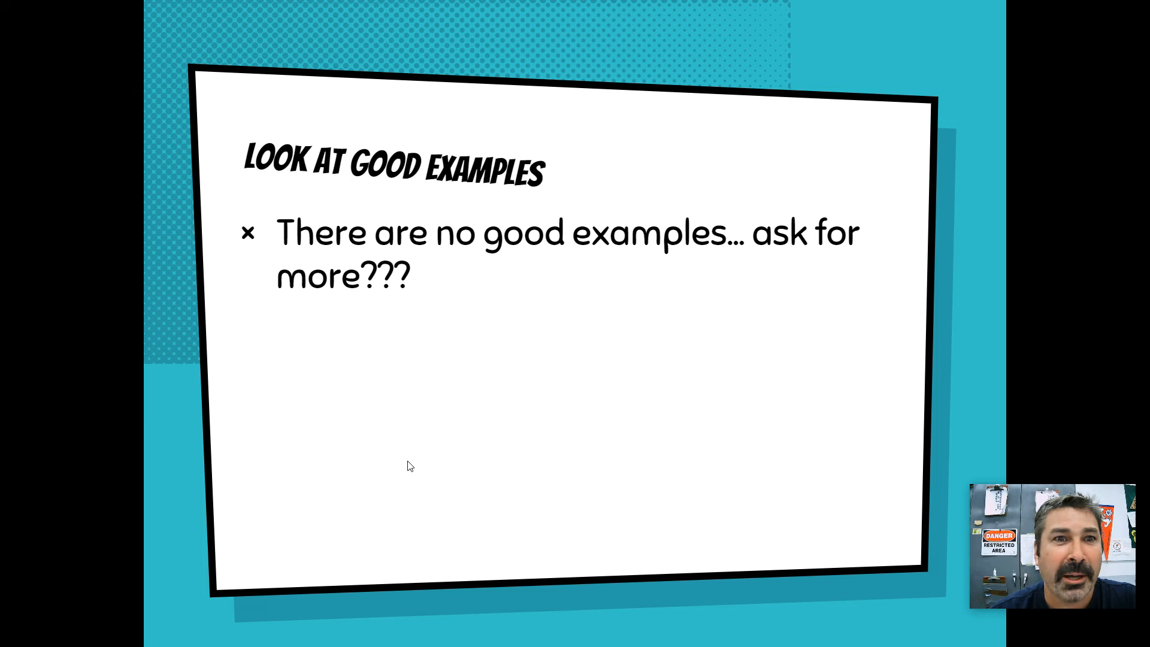
key("Left")
key("Right")
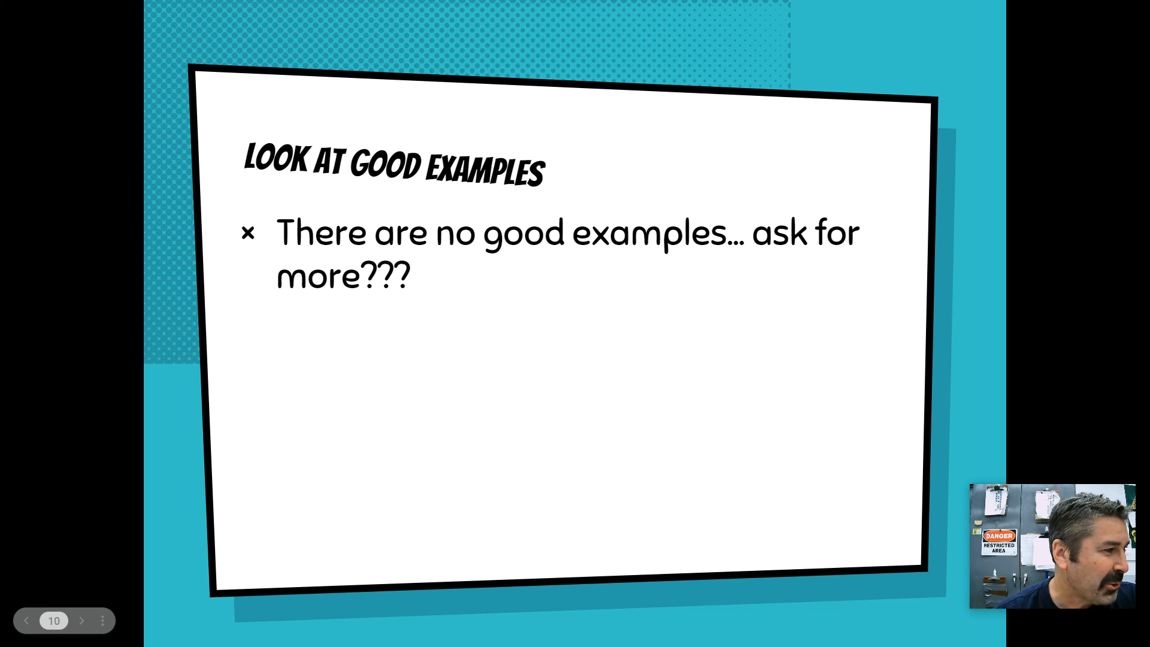
key("alt+Tab")
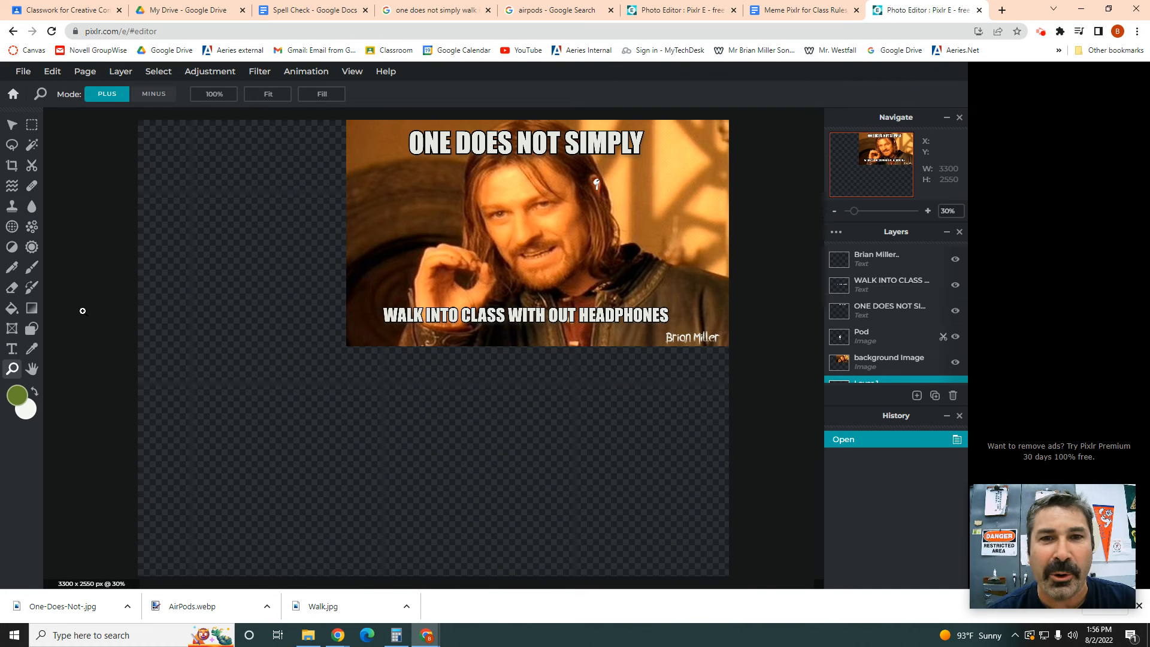
Step: Apply Width 3300 and Height 2550 as the meme's page size
left_click(87, 75)
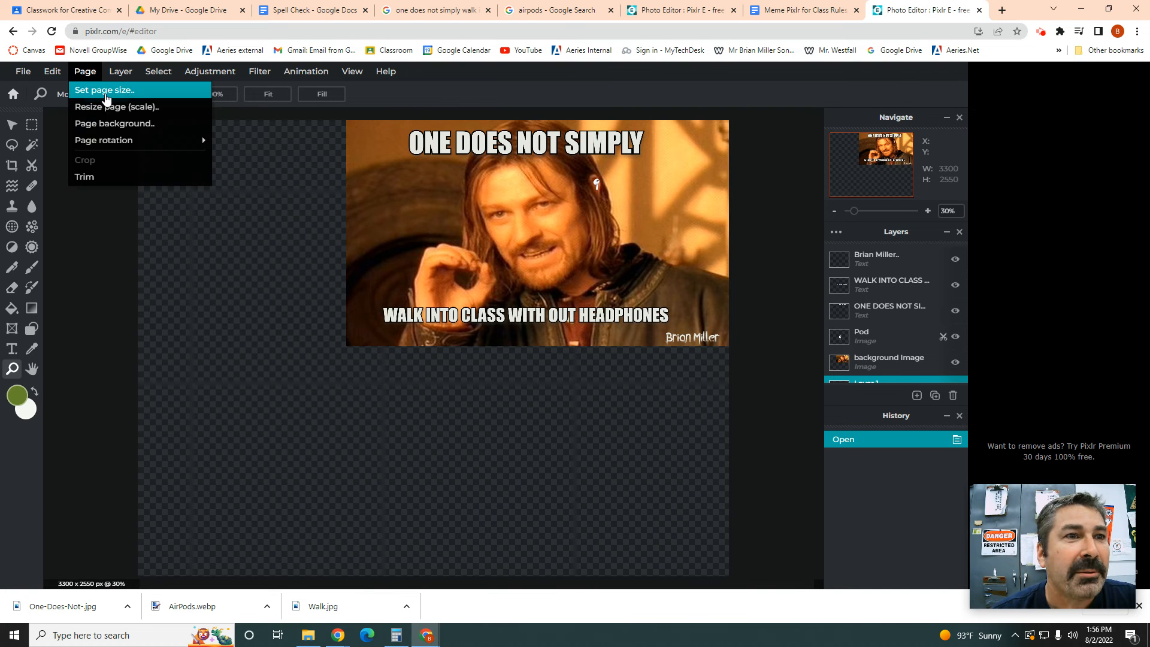
left_click(105, 89)
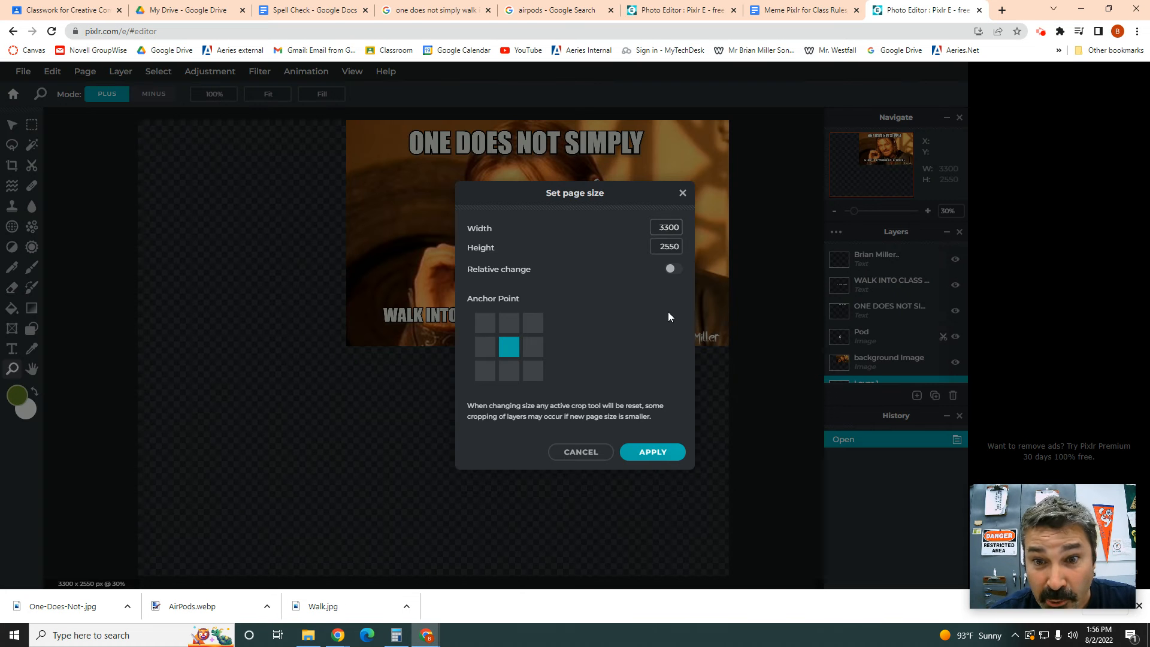
left_click(652, 452)
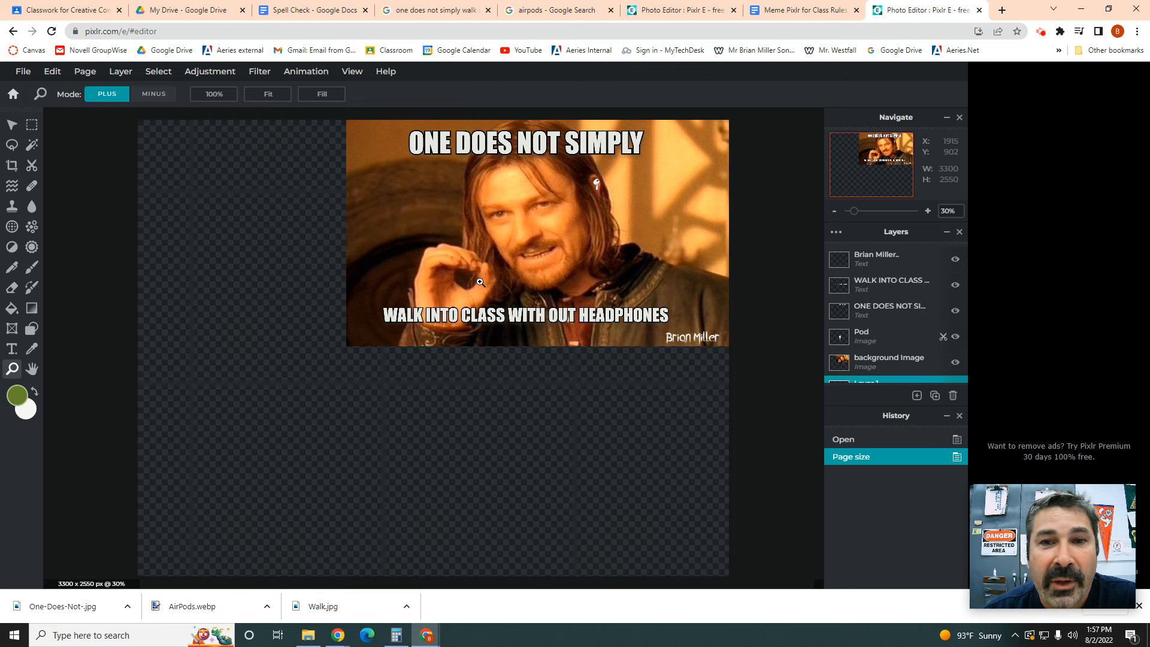
Step: Select the 'ONE DOES NOT SIMPLY' caption, then zoom to 61% and pan to the bottom caption
left_click(11, 349)
left_click(468, 148)
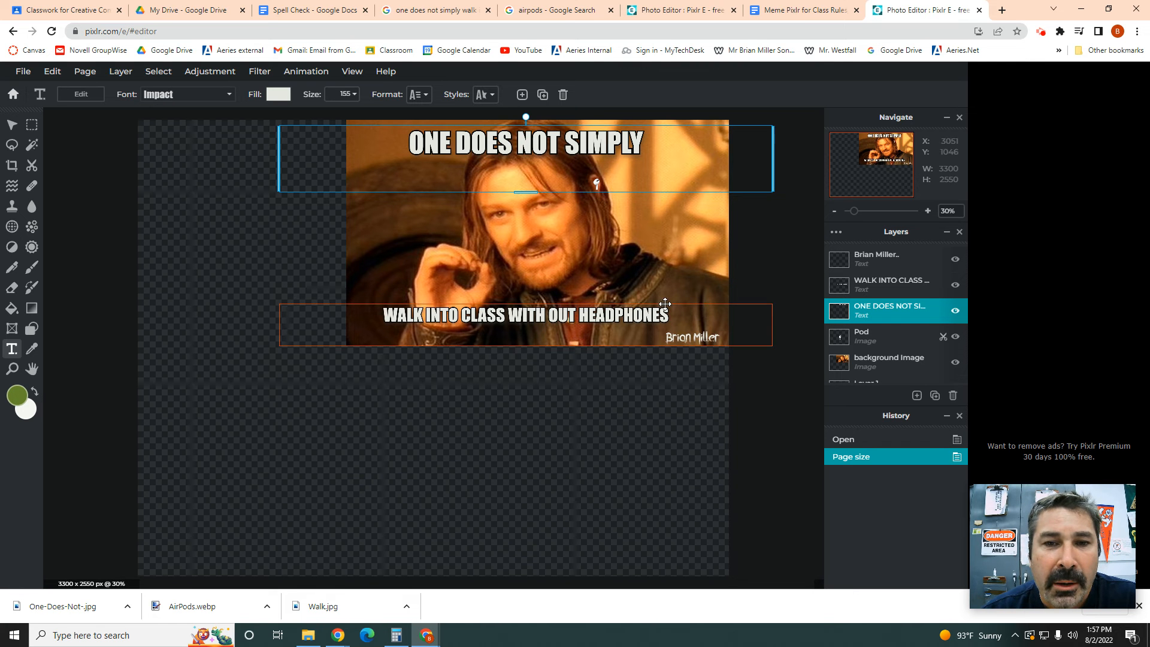
left_click(12, 368)
left_click(603, 187)
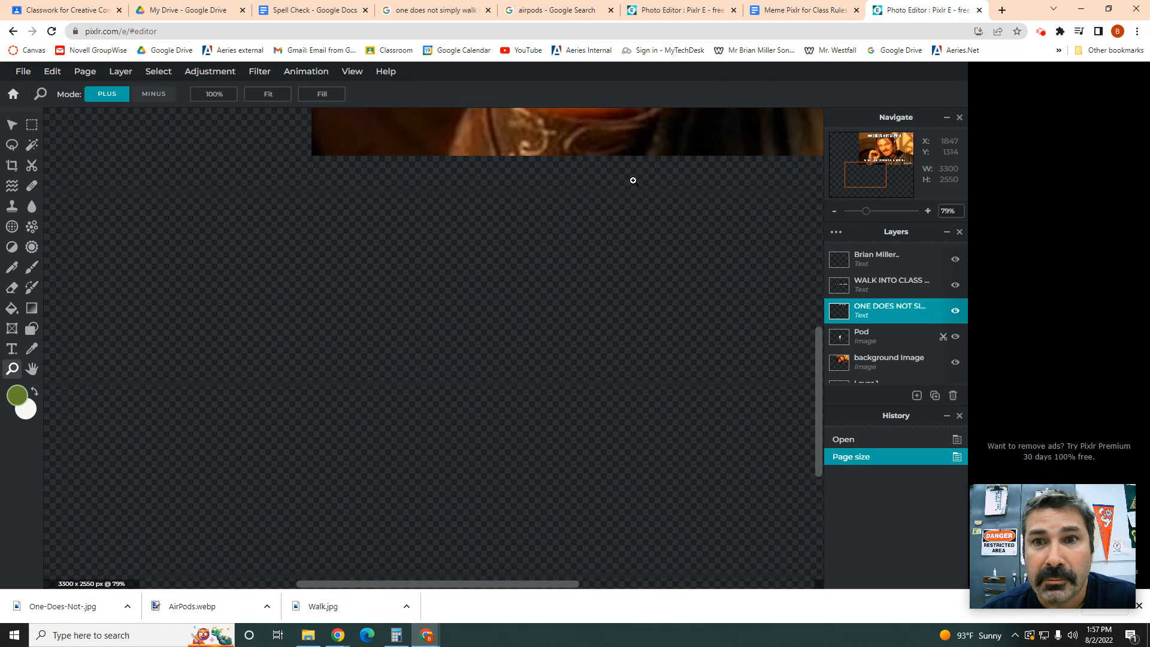
left_click_drag(816, 358, 848, 240)
left_click_drag(536, 584, 656, 584)
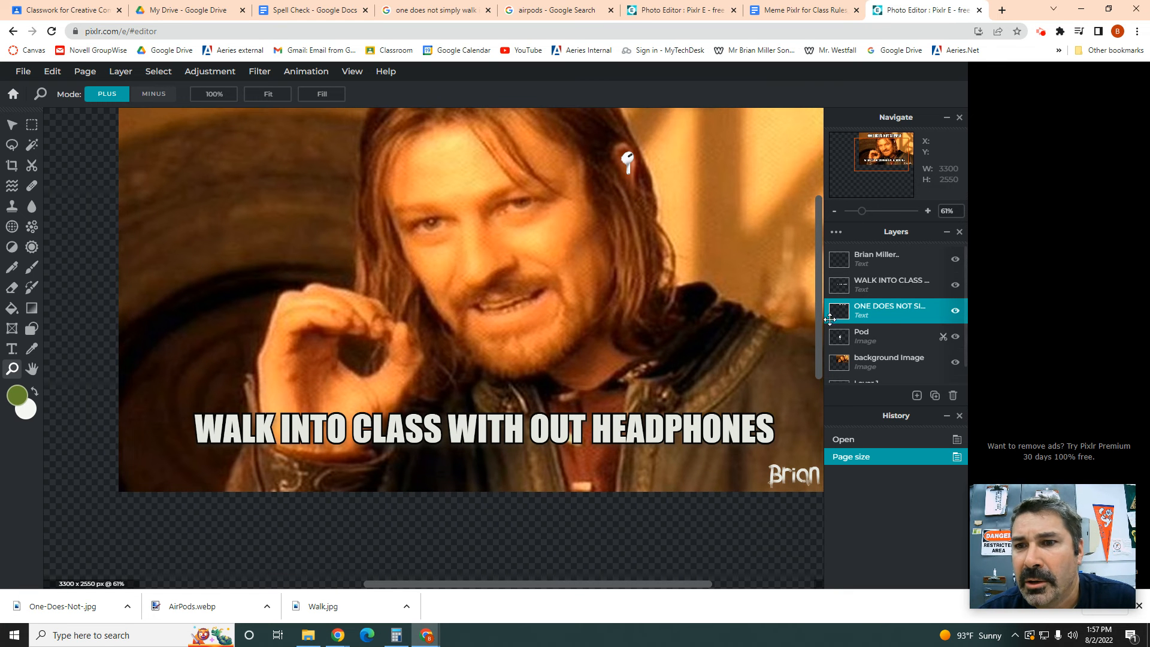
Step: Hide and reshow the Pod layer twice to check its contents
left_click(955, 341)
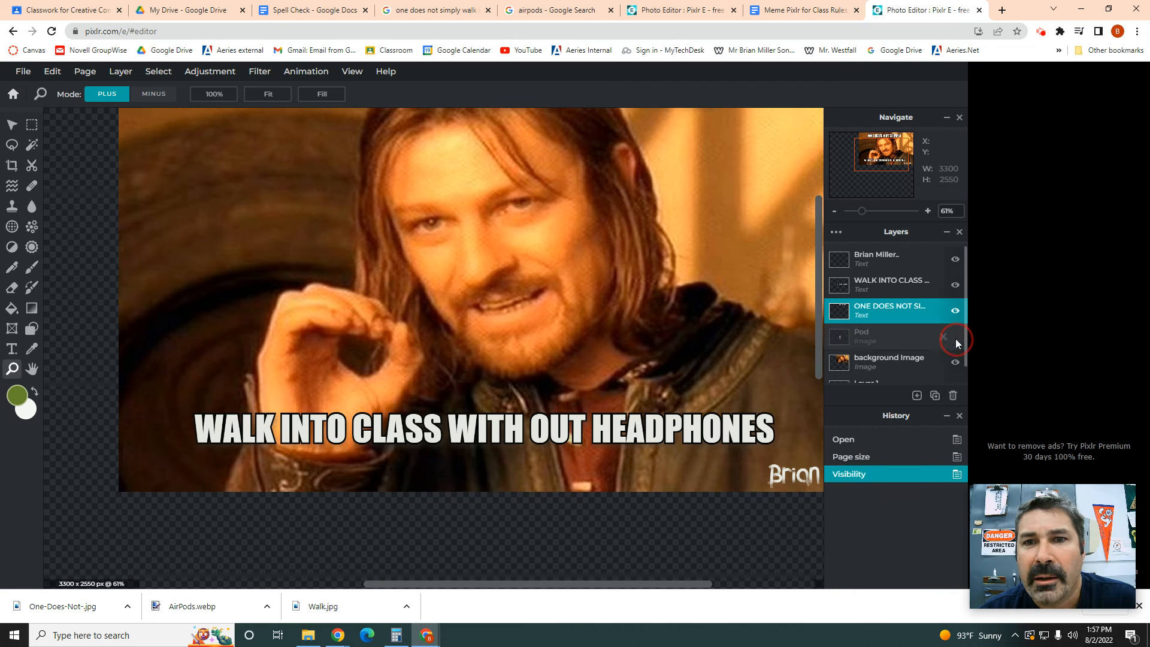
left_click(956, 340)
left_click(955, 339)
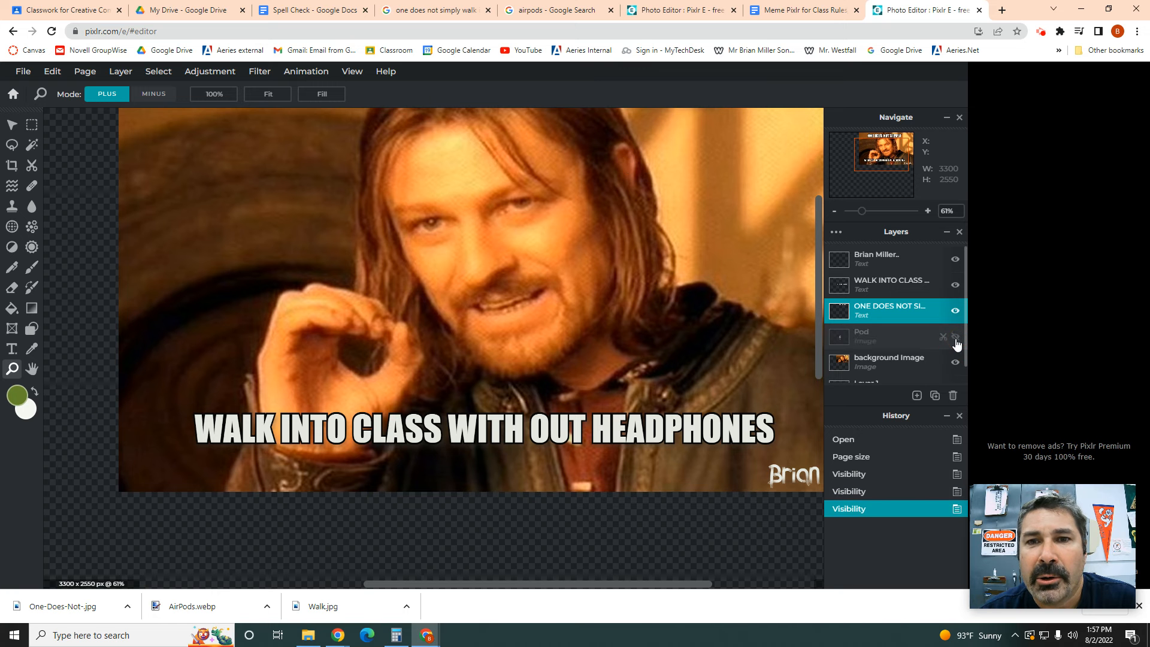
left_click(956, 339)
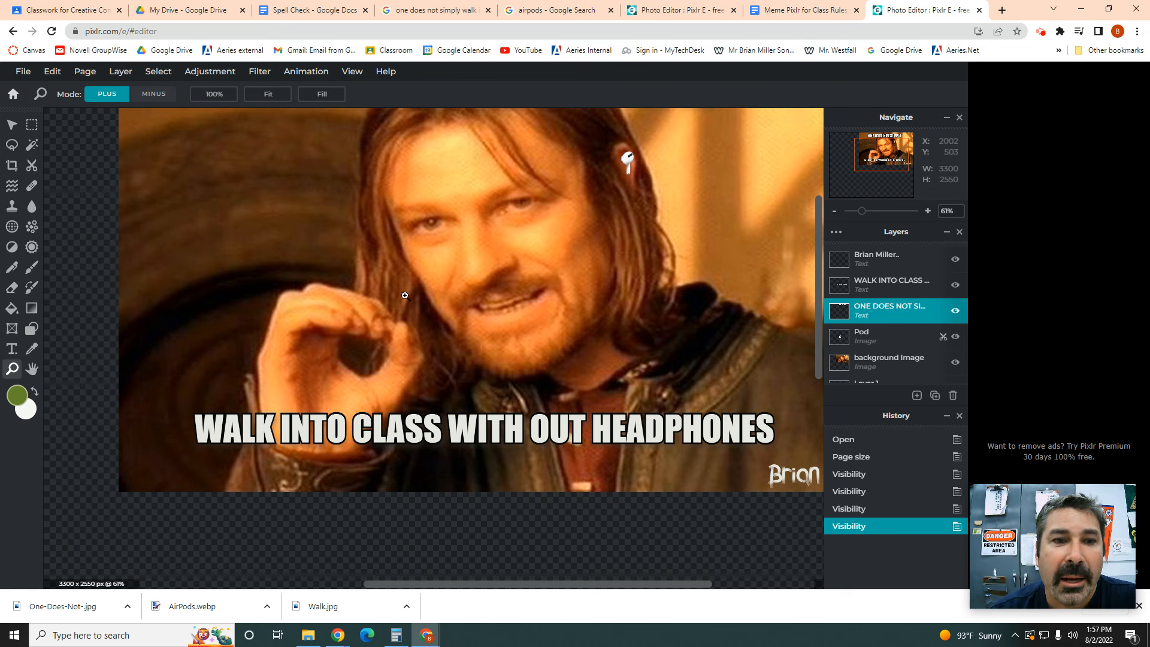
Step: Advance the presentation to slide 11, 'Make a Pixlr account', then return to Pixlr
mouse_move(424, 636)
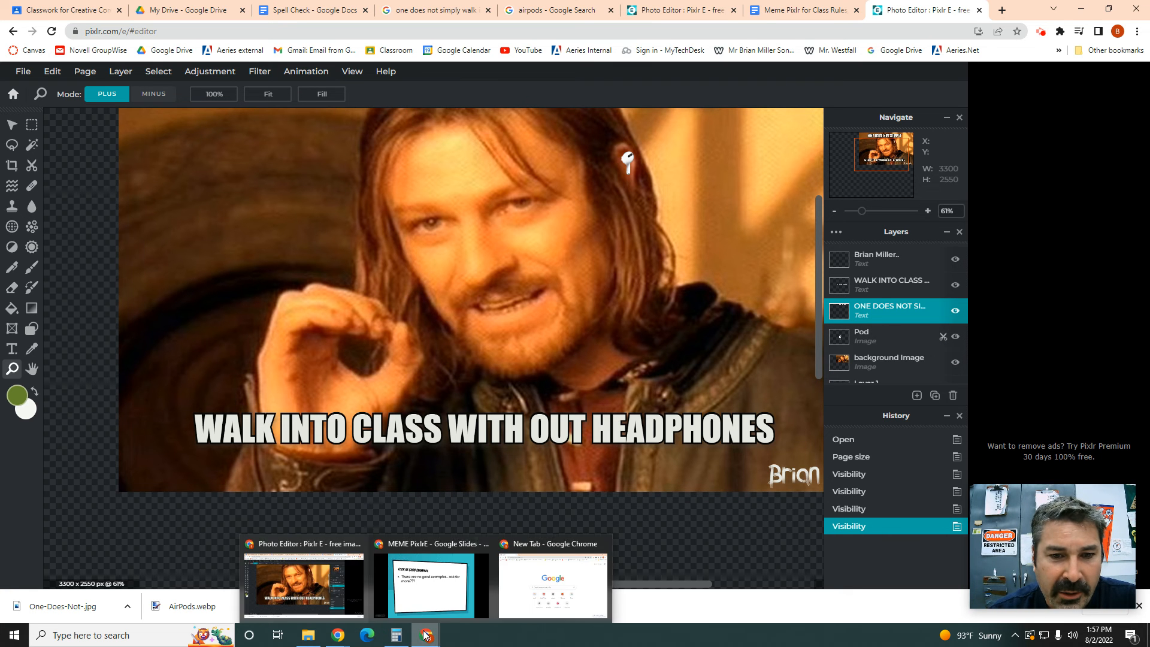
left_click(431, 585)
left_click(394, 446)
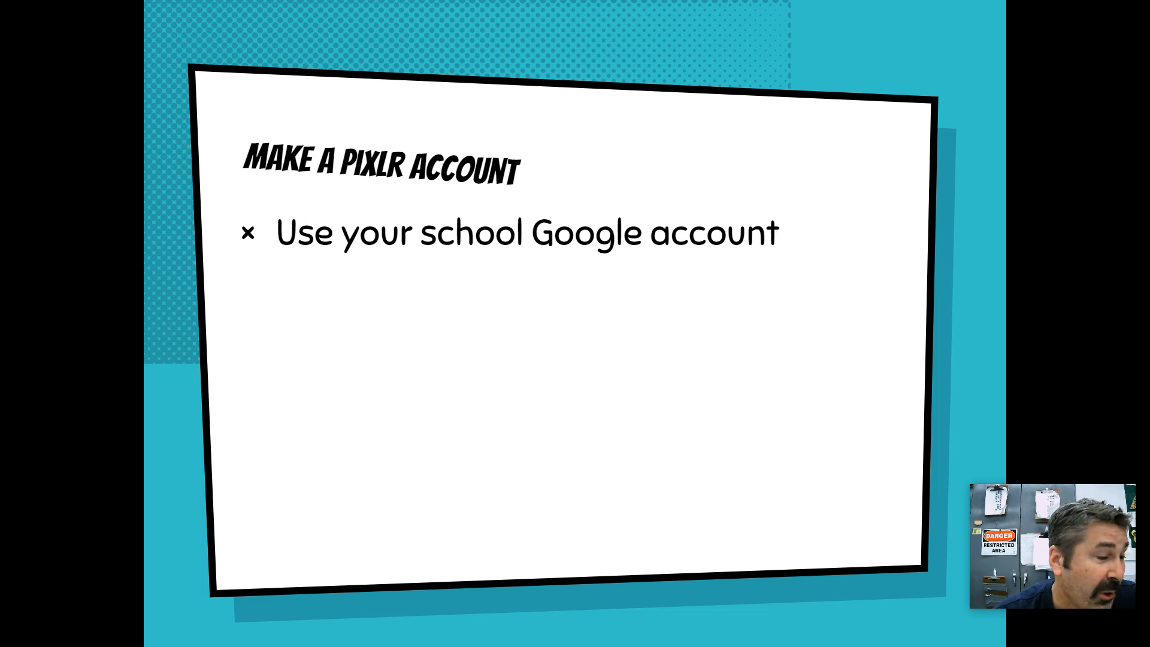
key("alt+Tab")
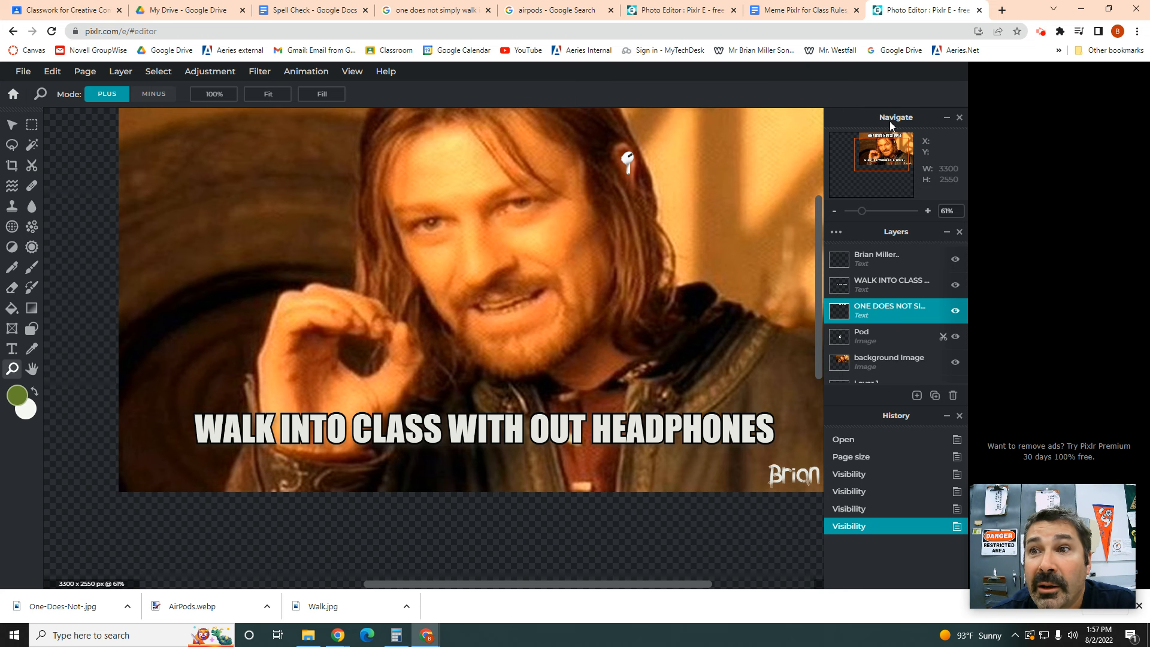
Step: Open a separate Chrome window under another profile from the profile avatar menu
left_click(1118, 31)
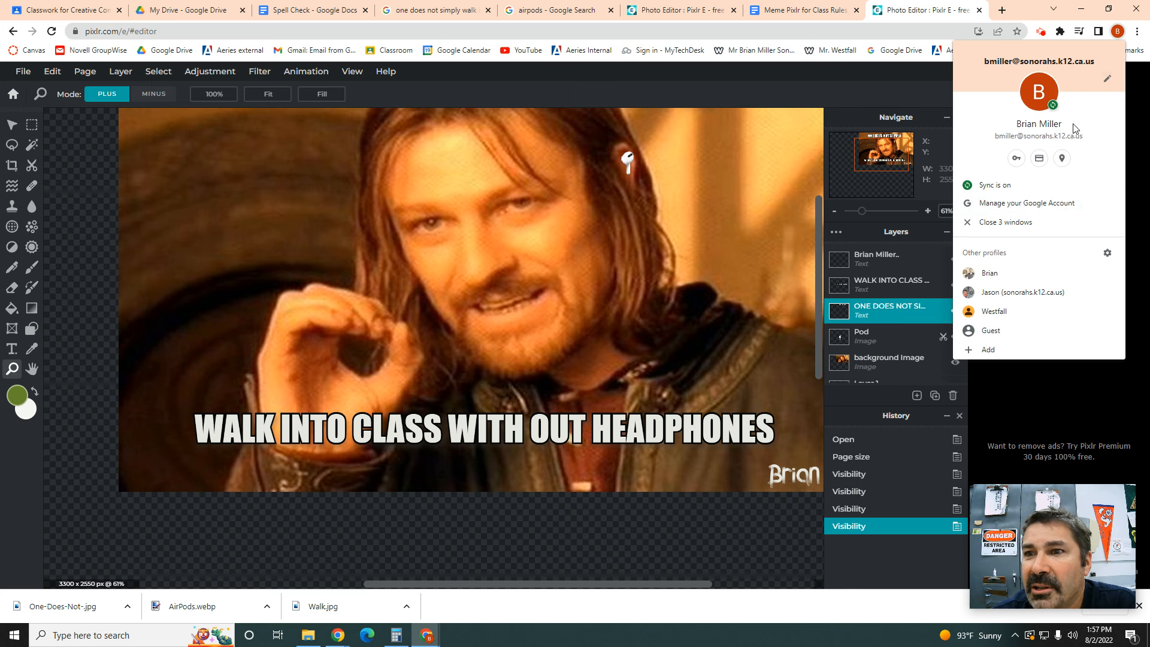
left_click(1022, 294)
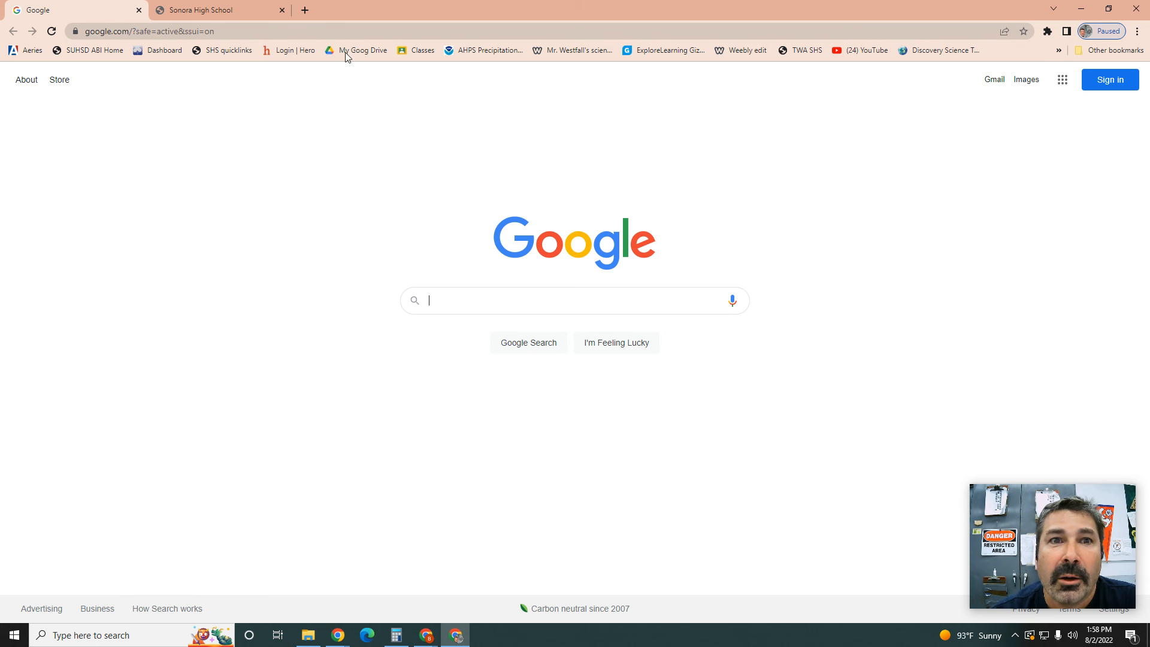
Step: Search 'pixlr' in the address bar and open the pixlr.com home page
left_click(257, 35)
type("pixlr")
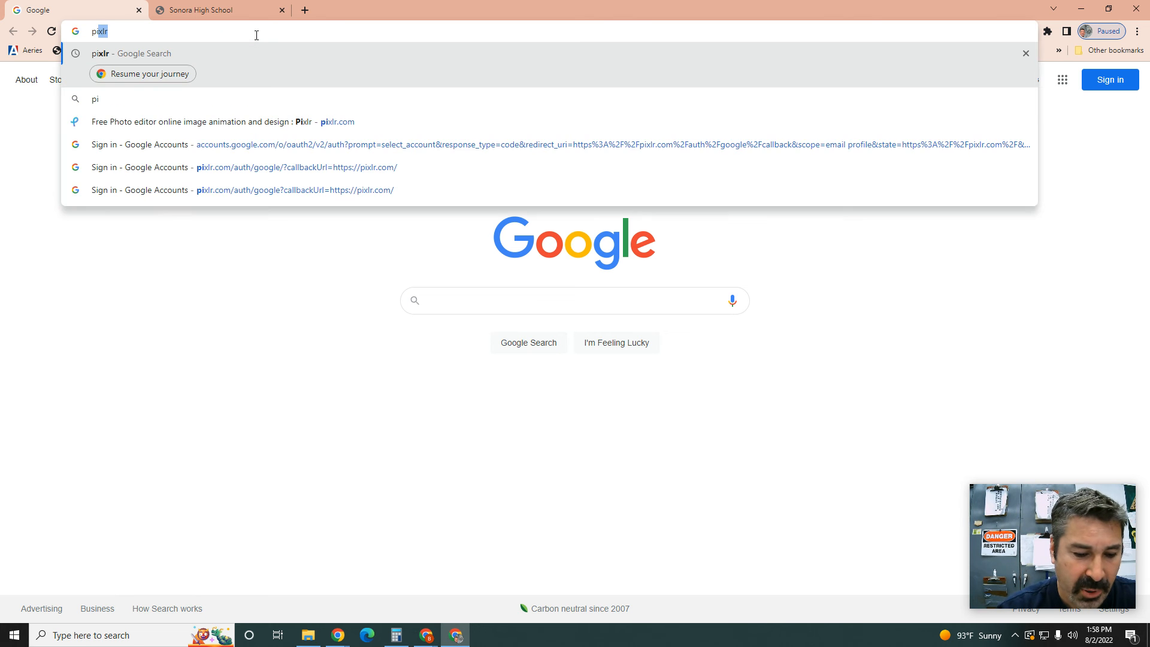
key("Return")
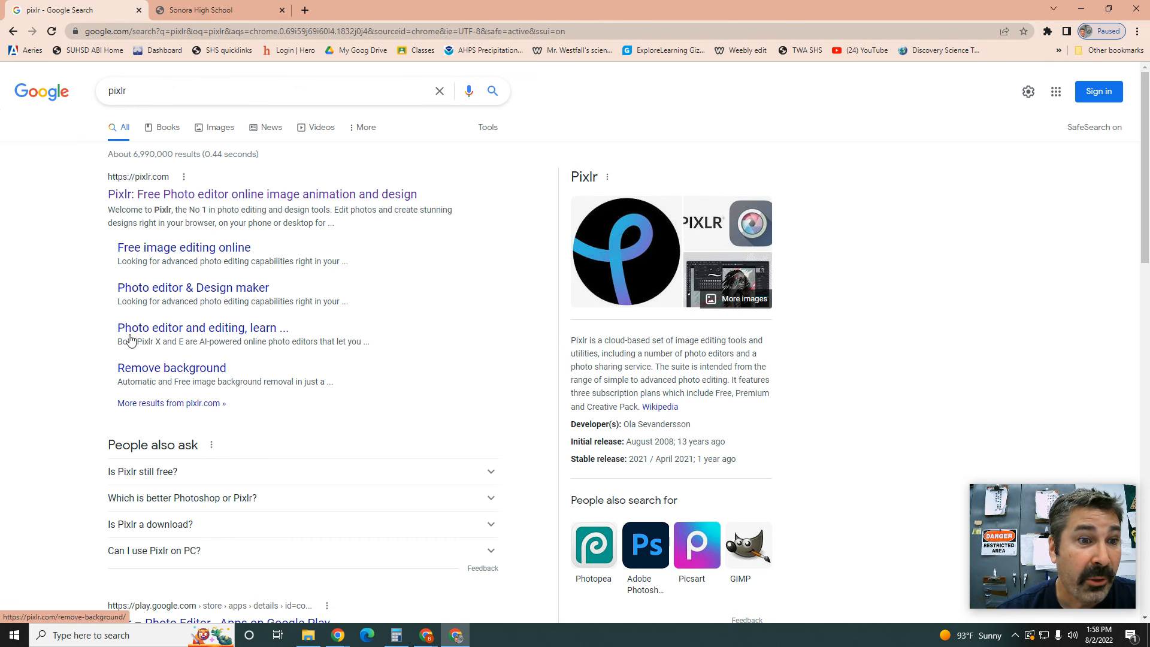
left_click(153, 197)
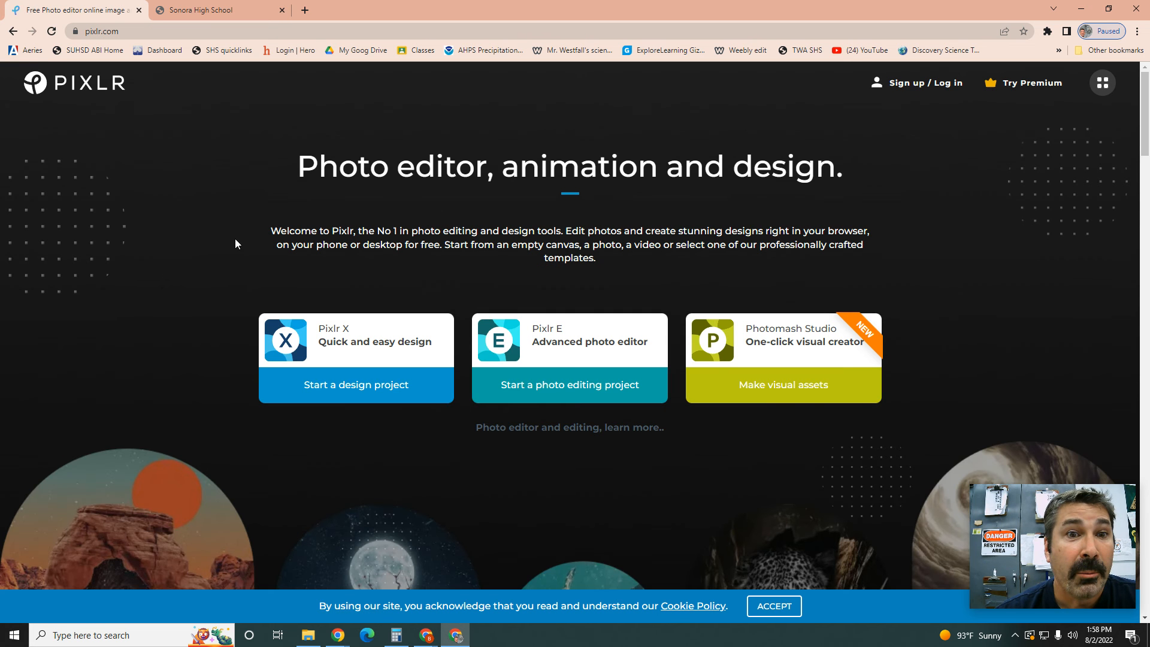
Step: Start signing up to Pixlr with Google, then close the extra profile window
left_click(925, 87)
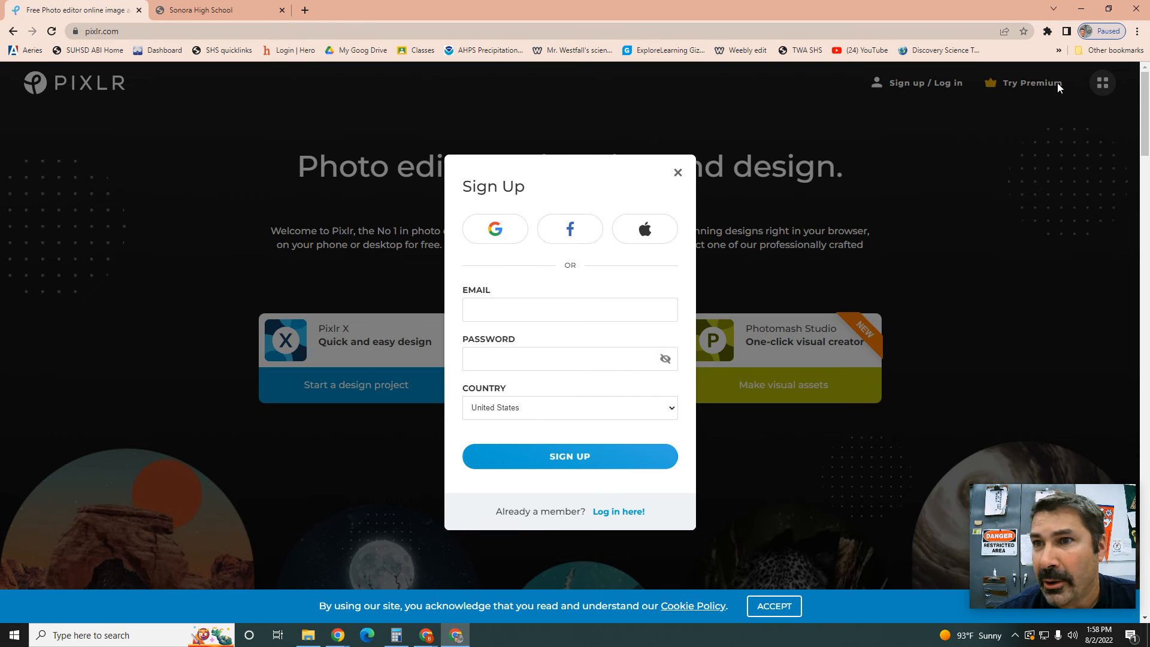
left_click(501, 234)
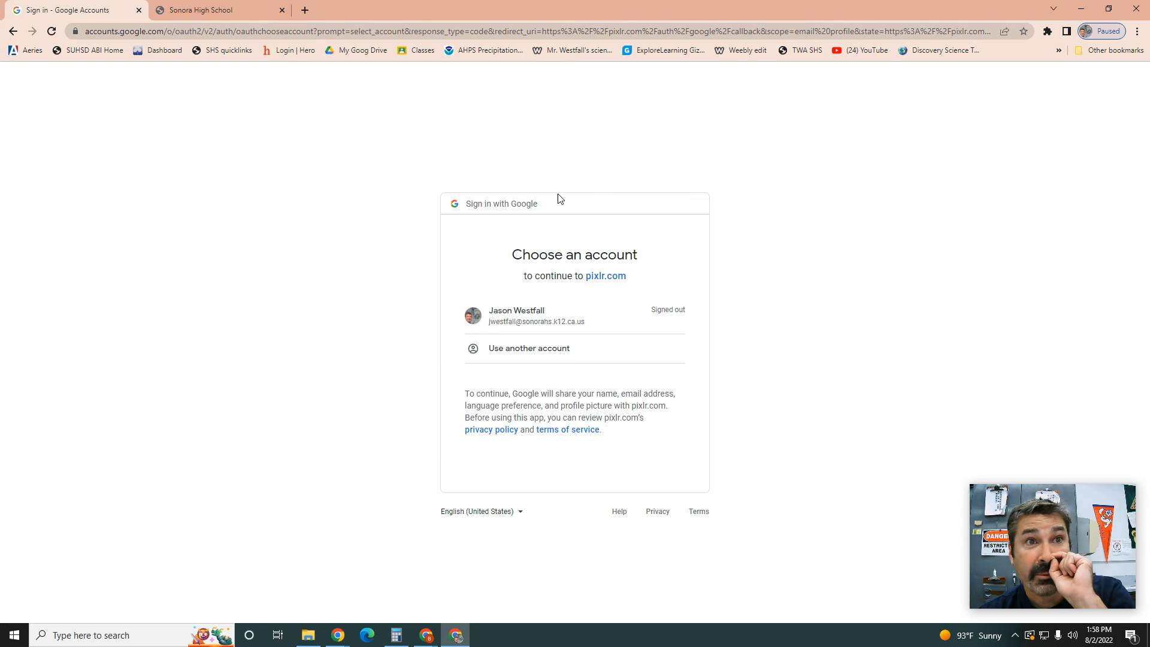
left_click(1136, 8)
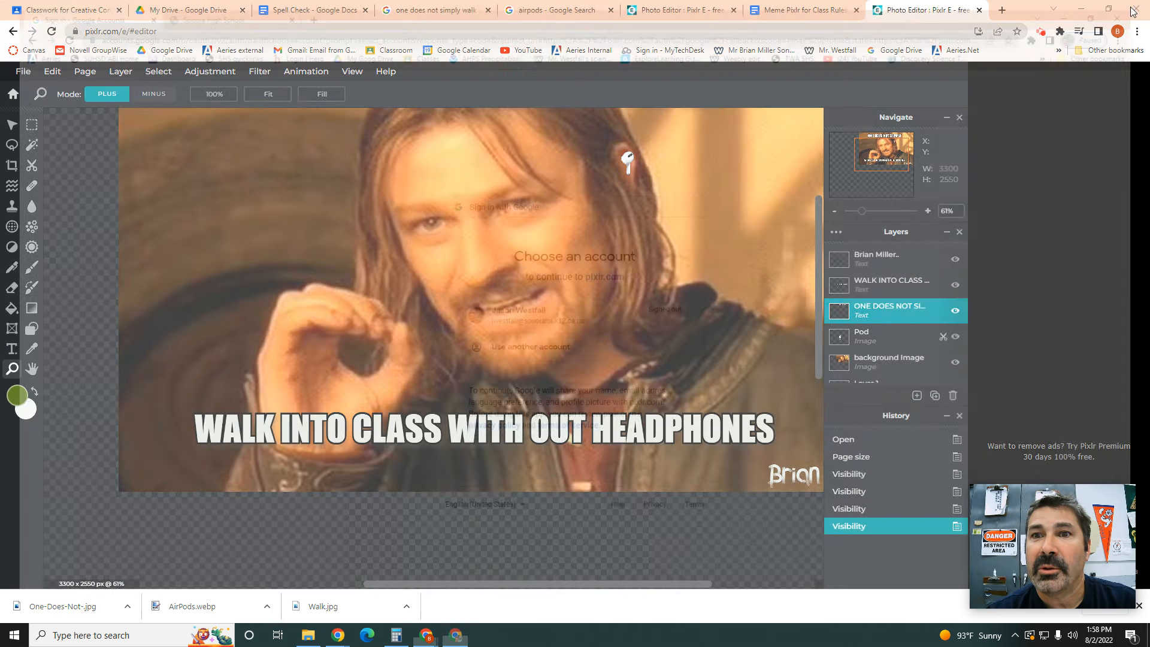
Step: In a new tab, search 'pixl', open pixlr.com, and start the Pixlr E photo editor
left_click(1001, 11)
type("pixlr")
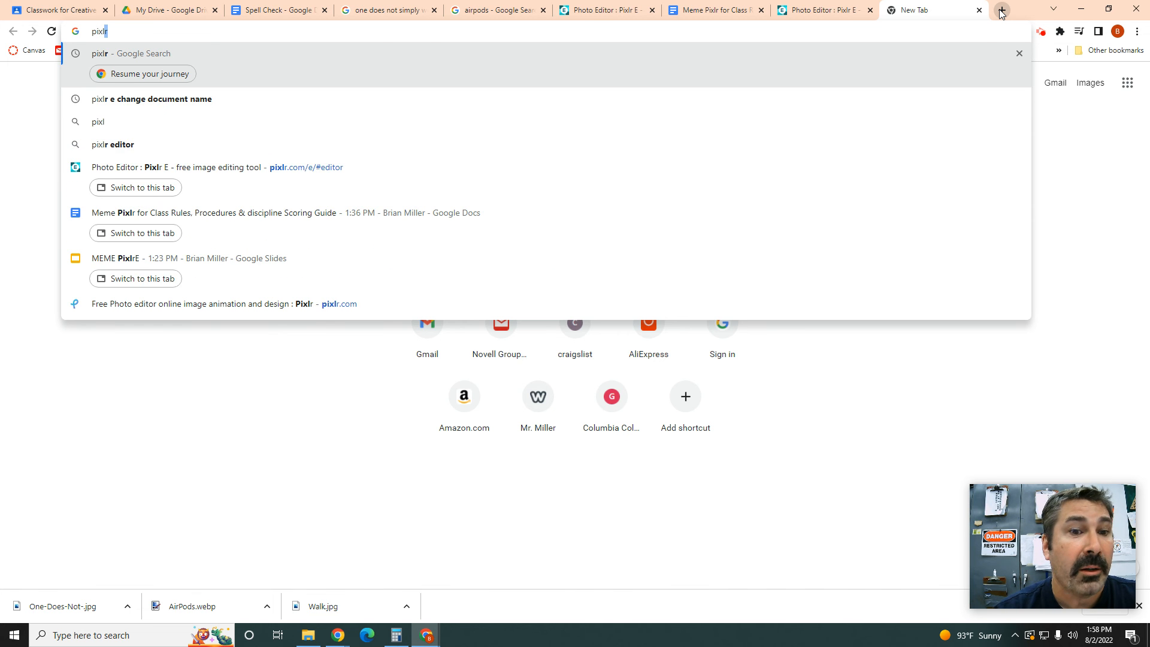
key("Return")
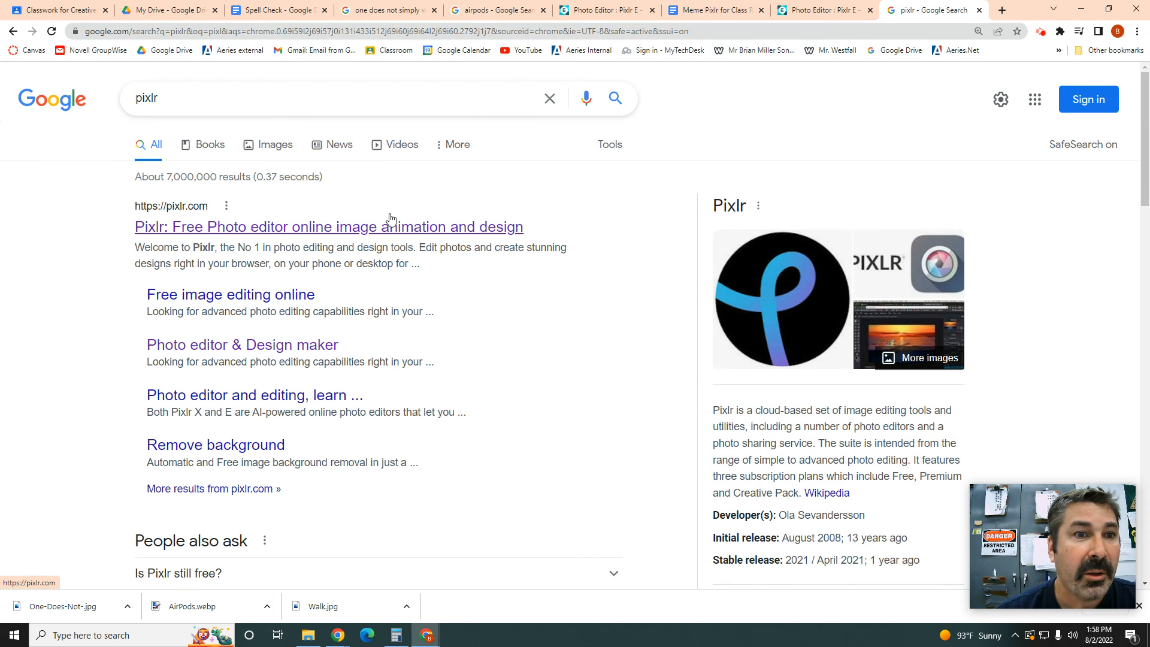
left_click(317, 228)
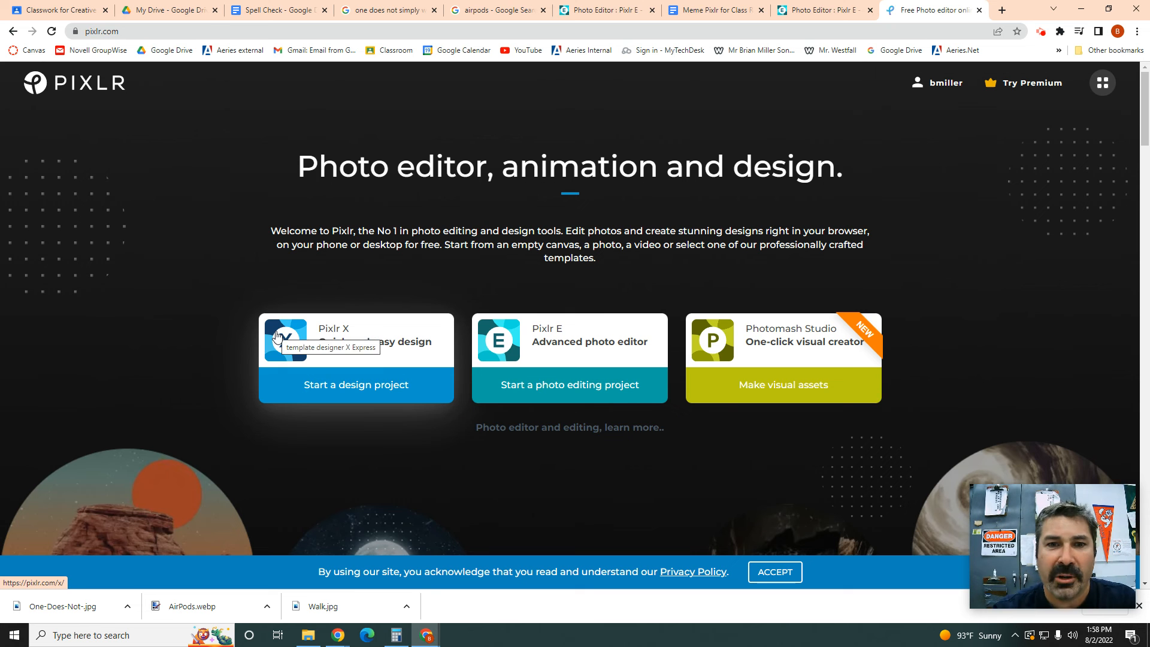
left_click(516, 355)
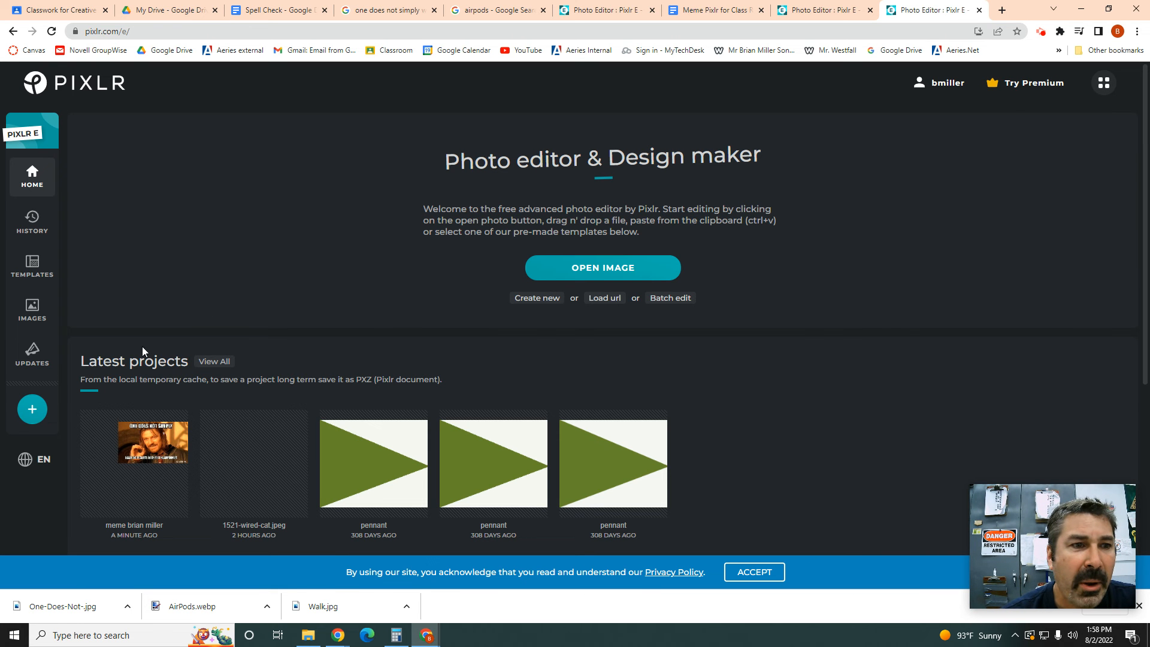
Step: Create a new blank document renamed starting with 'M', sized 3300 × 2550 pixels
left_click(539, 298)
left_click_drag(832, 239, 771, 238)
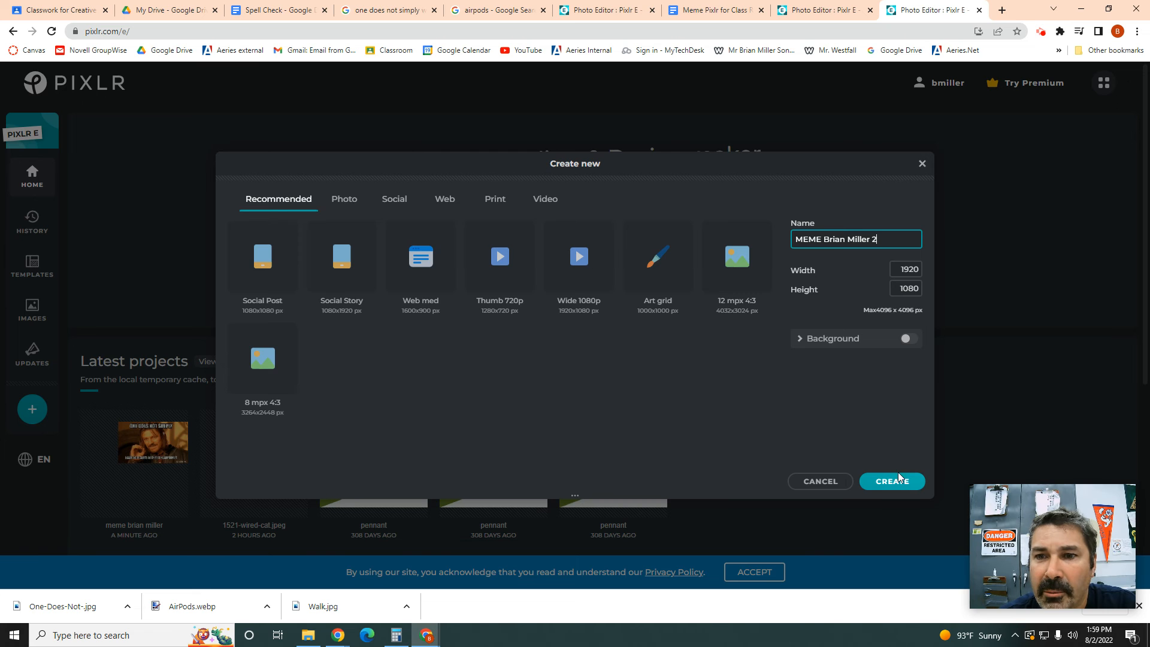
double_click(911, 270)
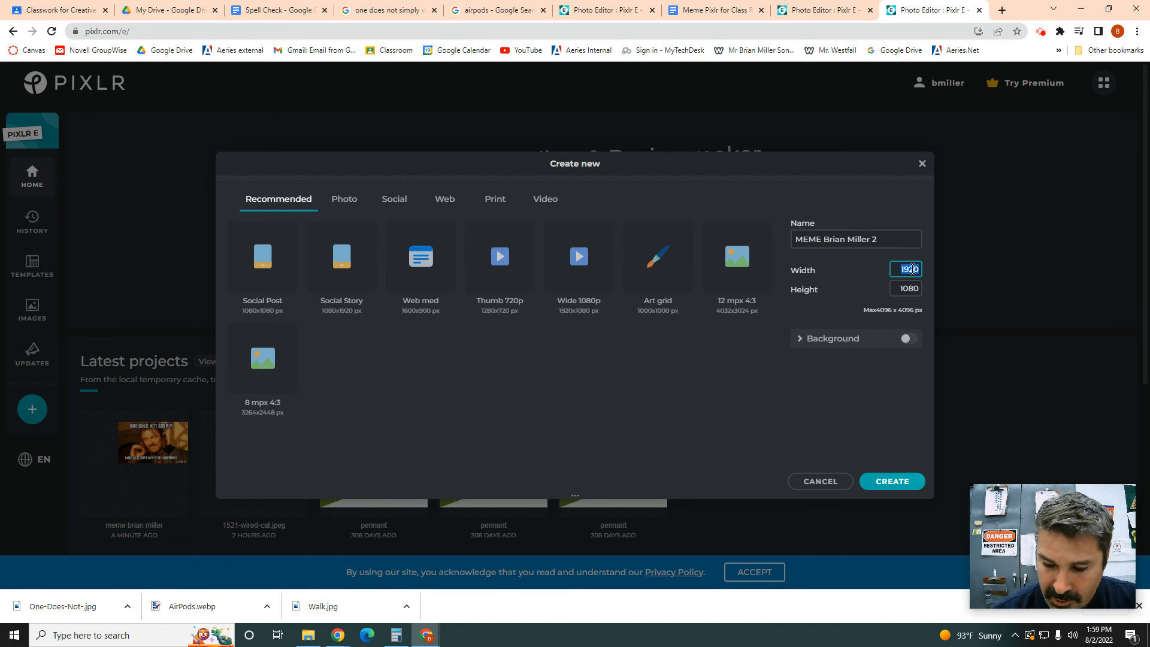
key("BackSpace")
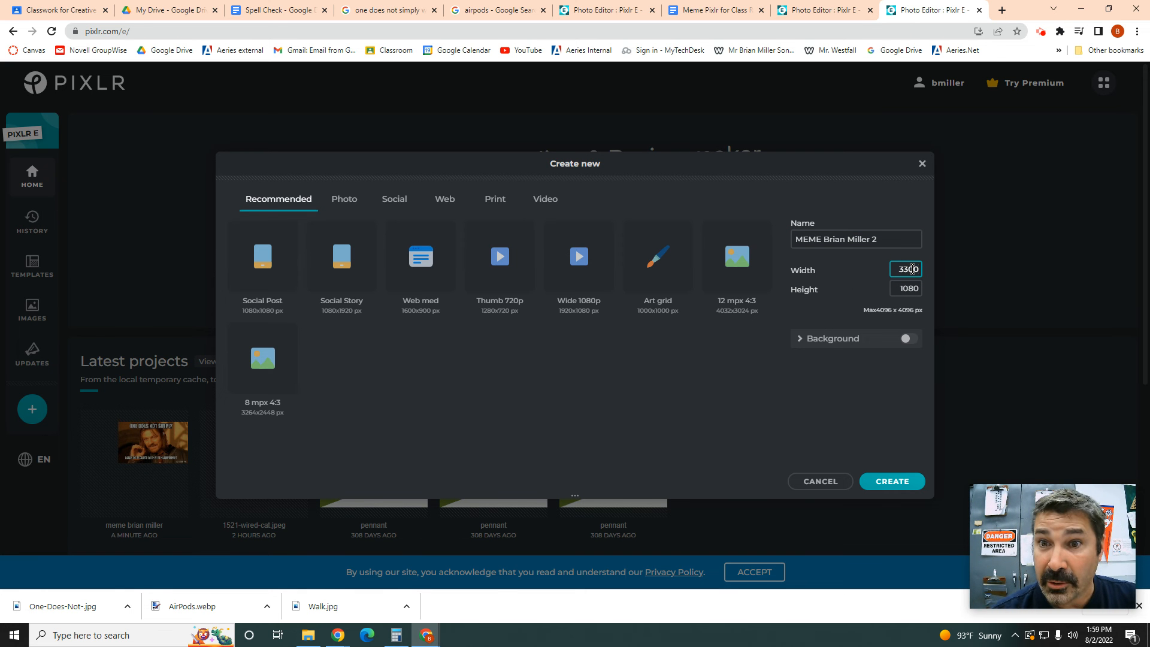
type("3300")
double_click(913, 285)
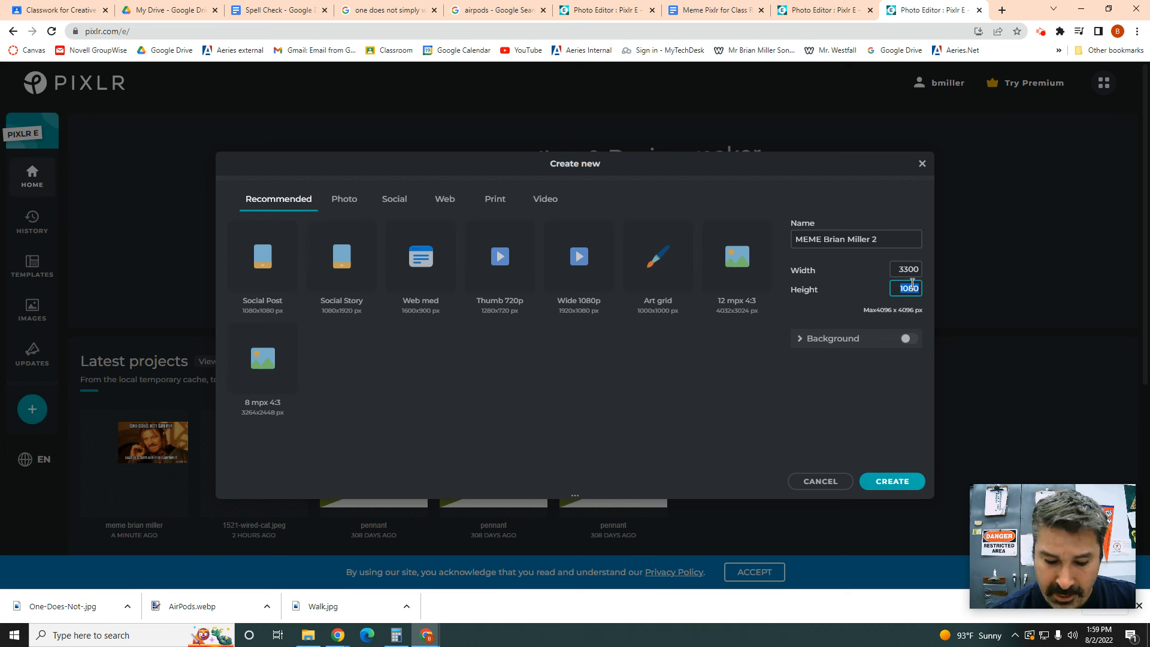
key("BackSpace")
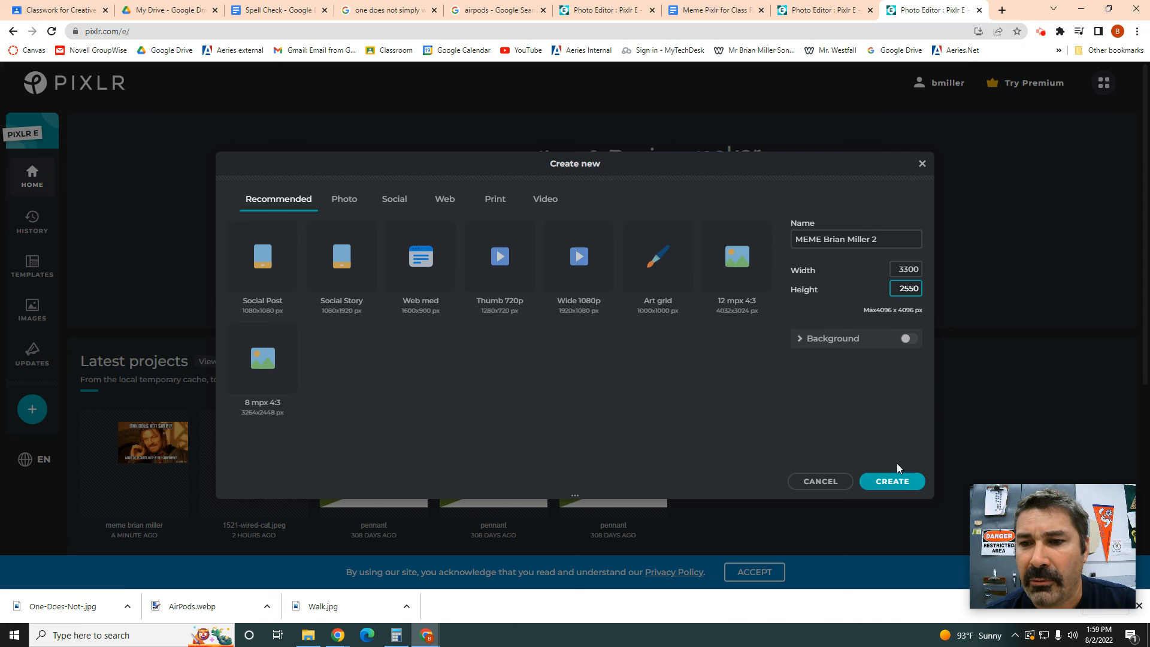
left_click(892, 481)
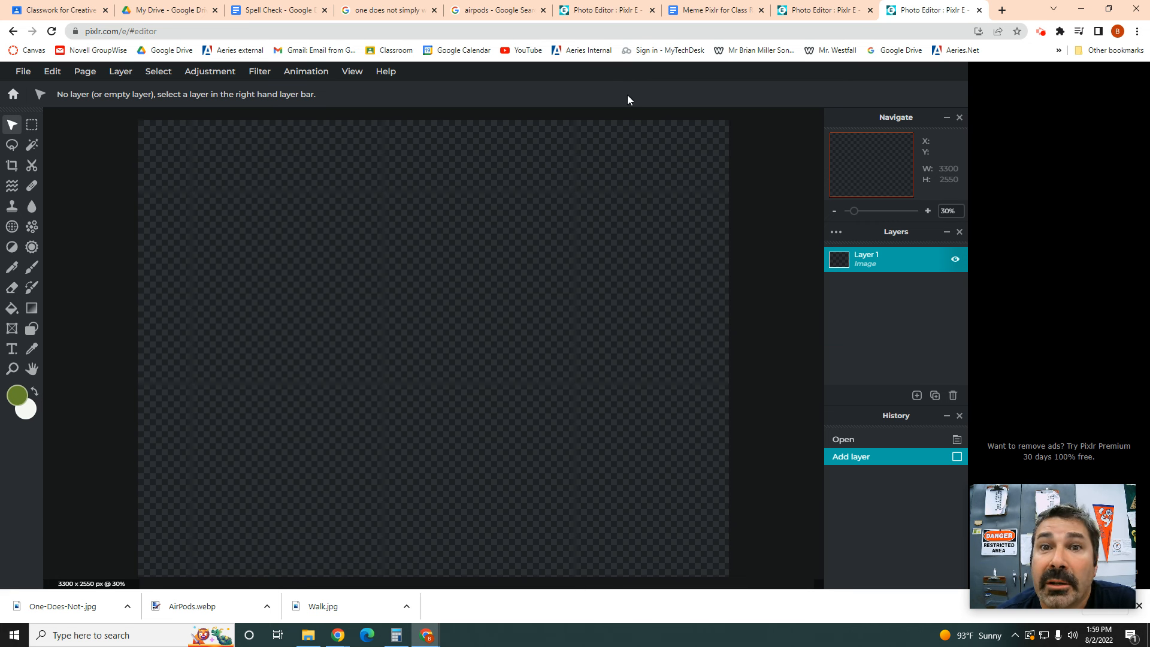
Step: Copy the image address of the Kapwing One Does Not Simply preview, then go back to Pixlr E
left_click(367, 12)
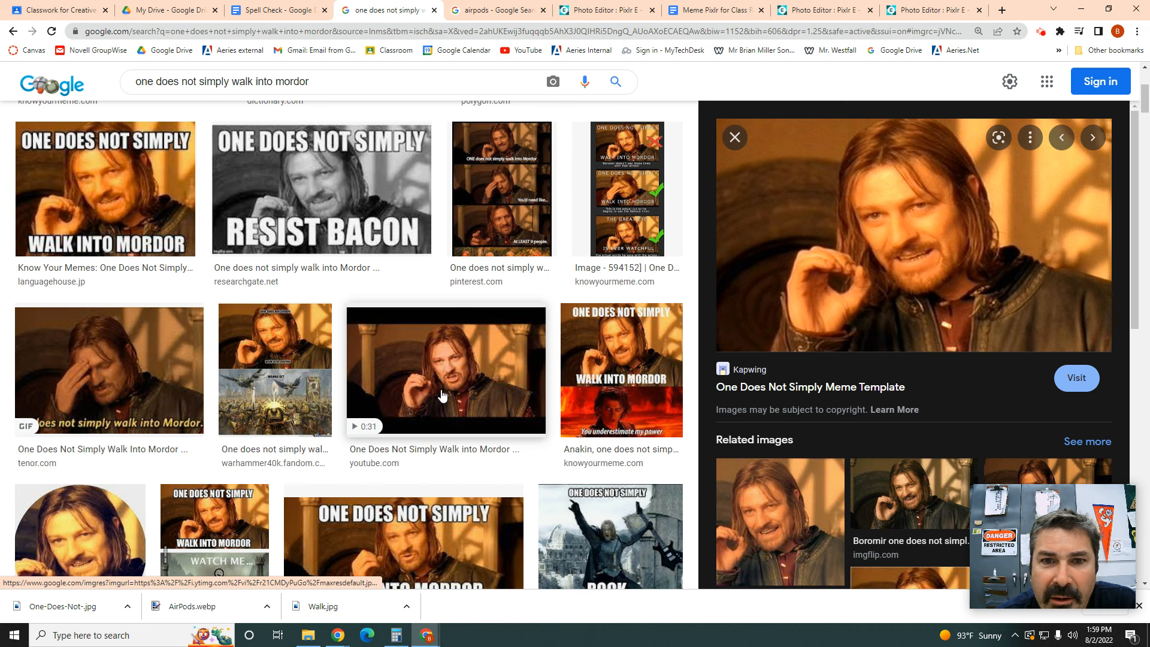
scroll(443, 395, "down", 4)
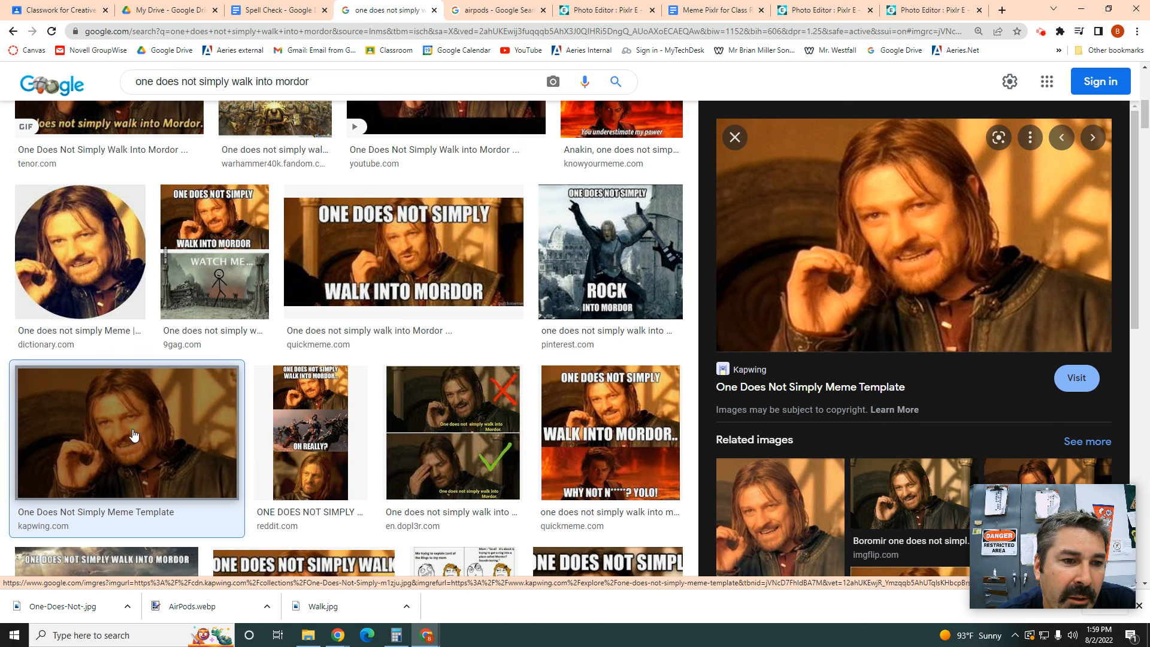
right_click(843, 262)
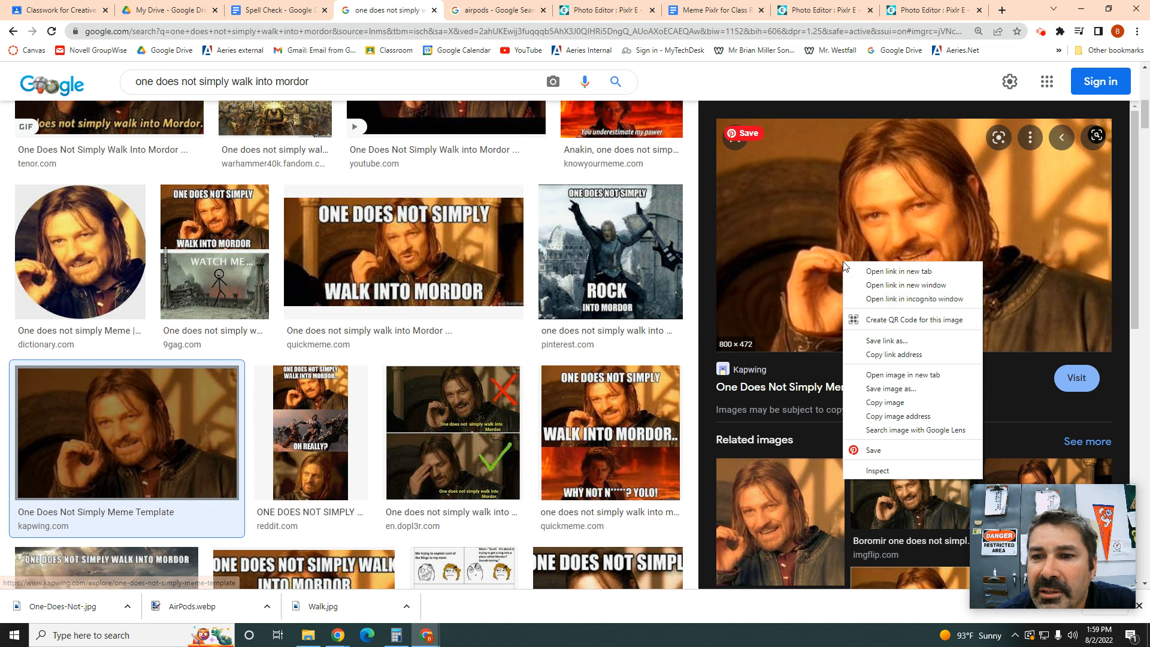
left_click(922, 417)
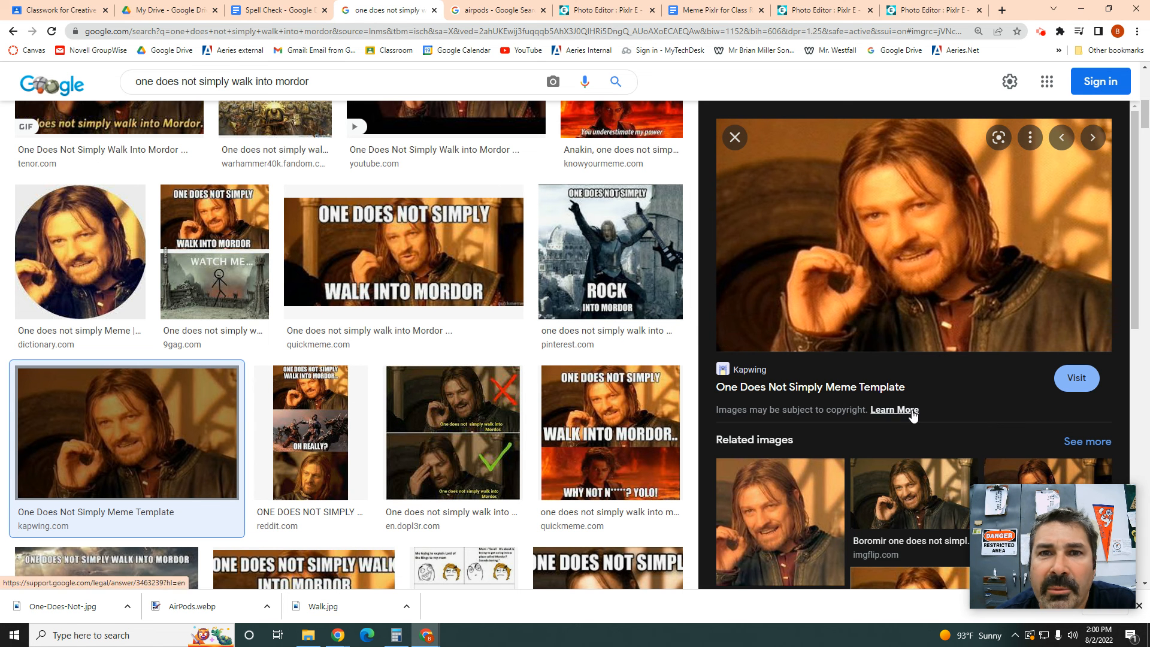
left_click(932, 9)
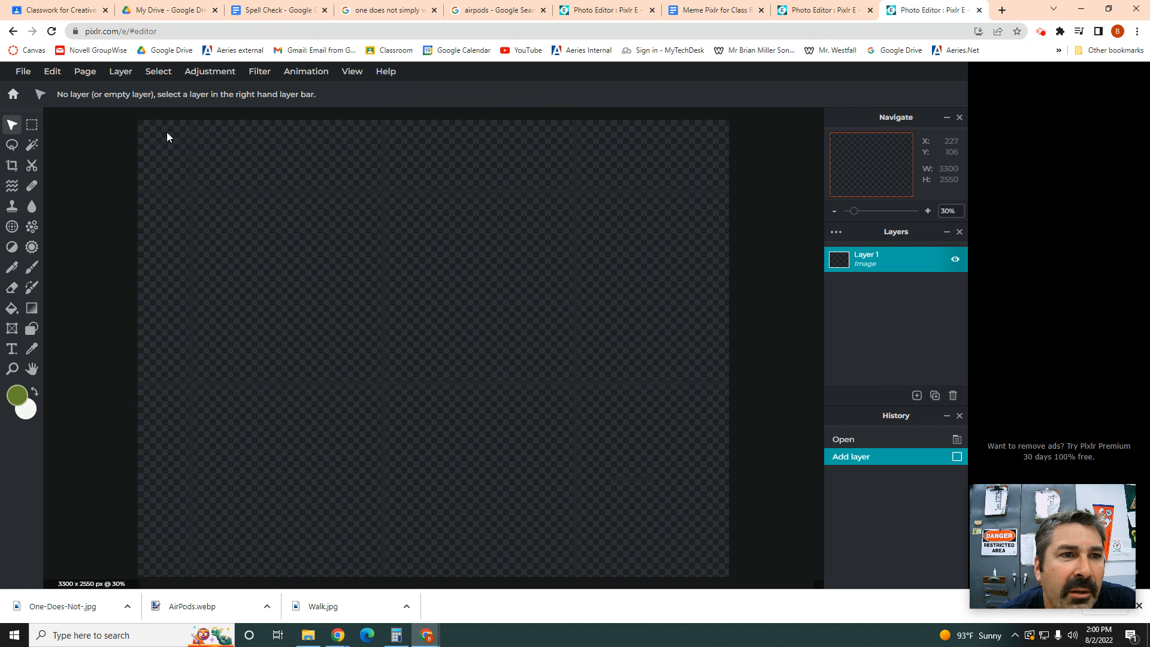
Step: Add the copied One Does Not Simply image address as a new layer via Layer > Add URL as layer
left_click(122, 75)
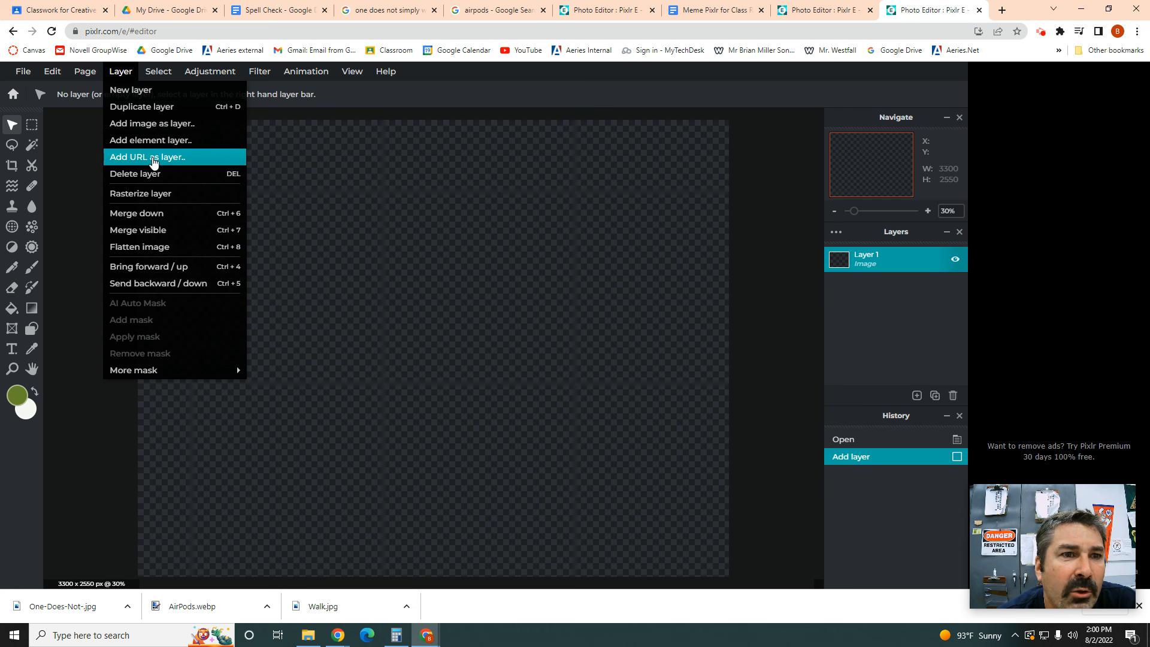
left_click(153, 159)
key("ctrl+v")
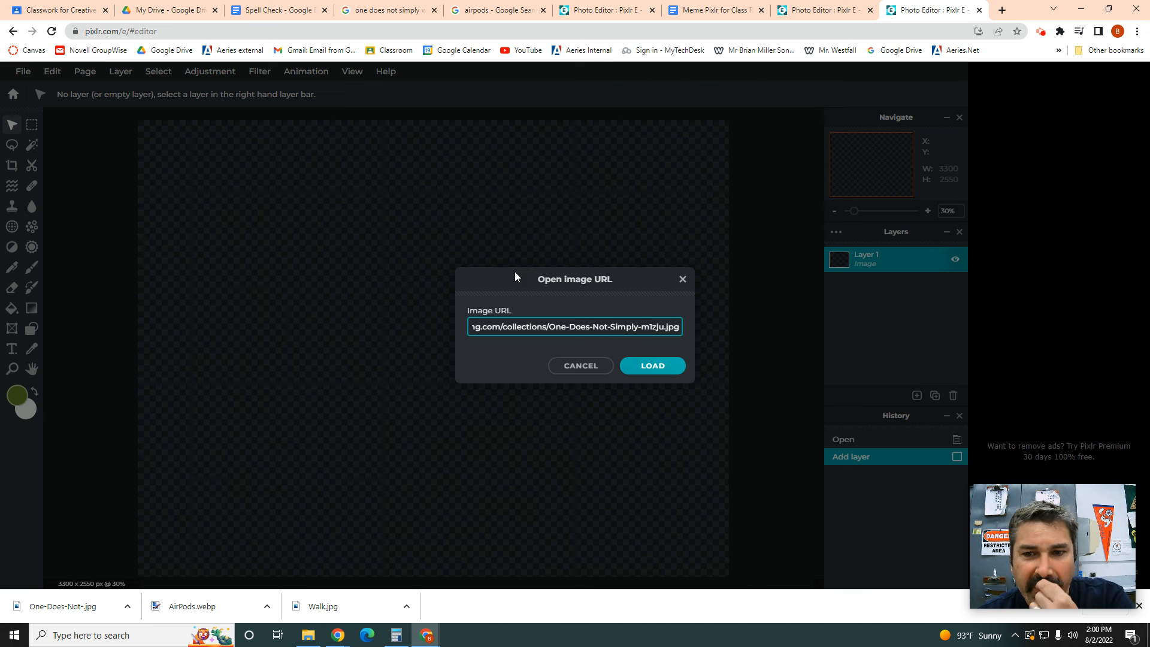
left_click(652, 366)
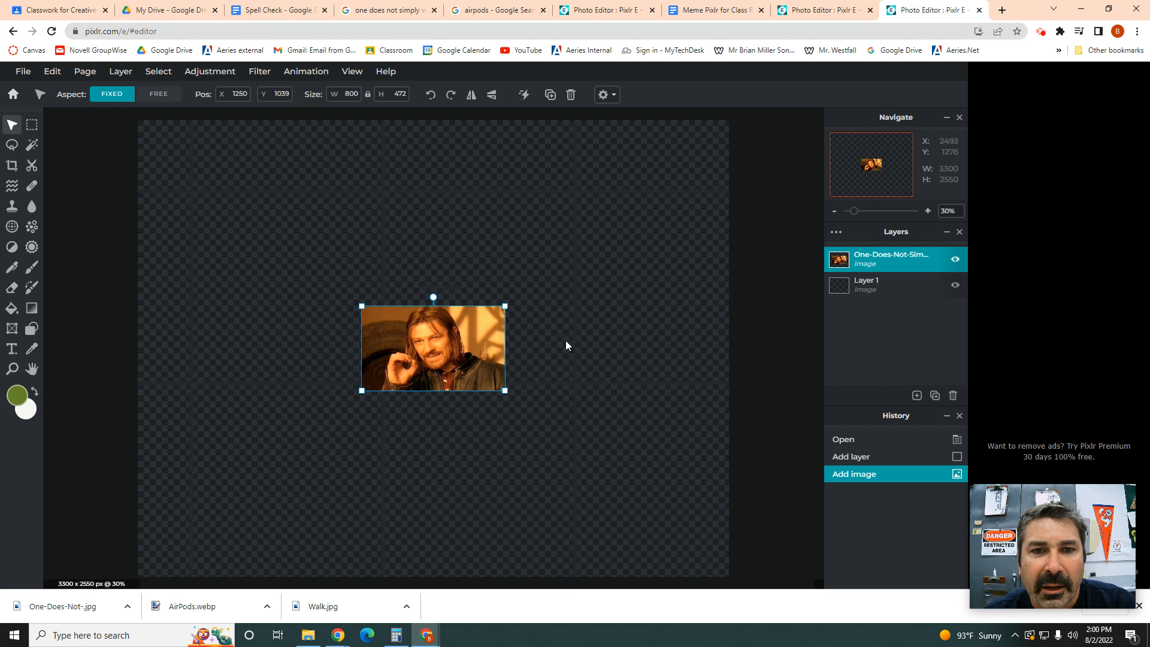
Step: Enlarge the meme image to 2221×1310 and move it to the canvas top
left_click_drag(504, 307, 724, 174)
left_click_drag(638, 224, 643, 169)
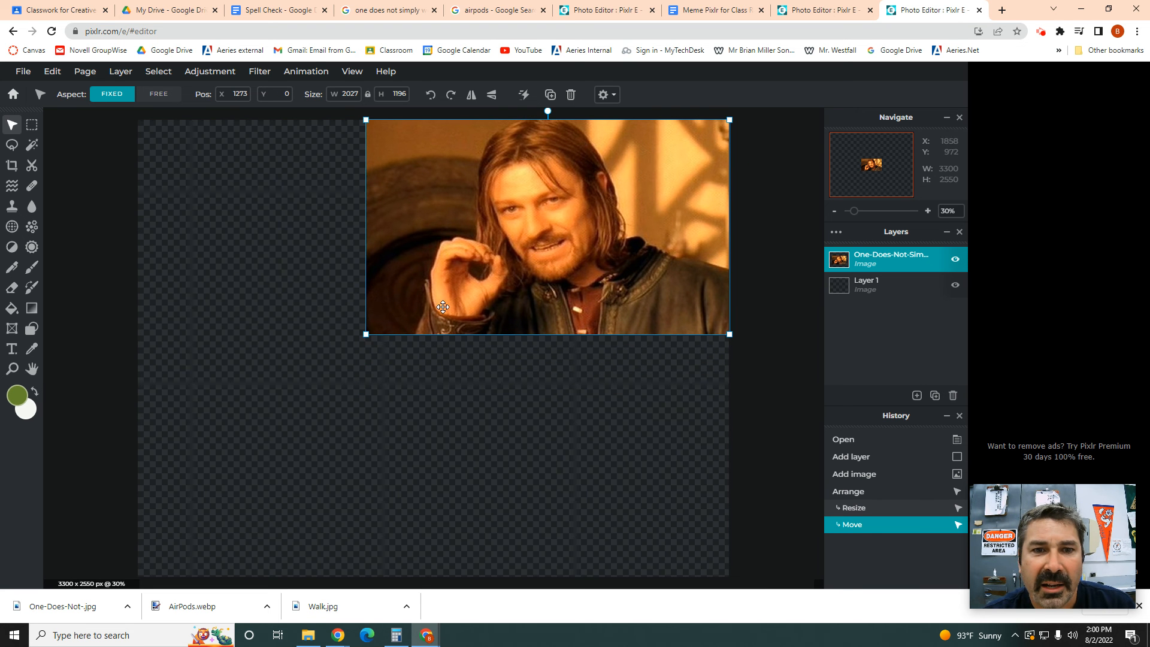
left_click_drag(371, 334, 331, 354)
Step: Name the One Does Not Simply layer 'background Image' and leave it visible
left_click(886, 256)
left_click(886, 256)
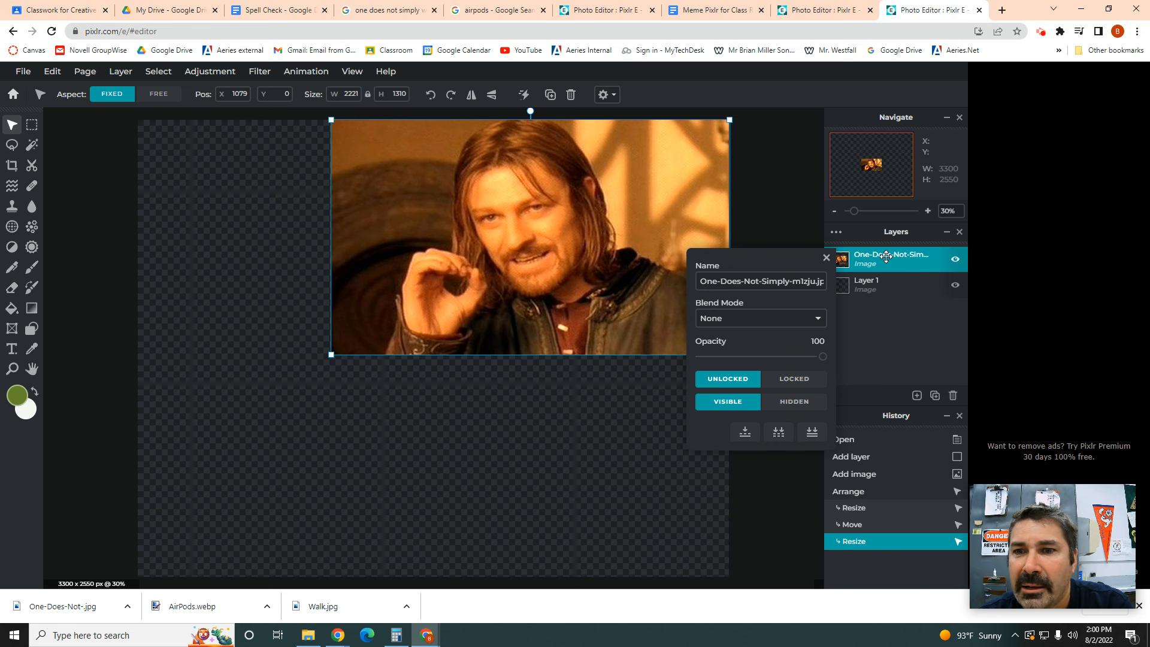
triple_click(768, 282)
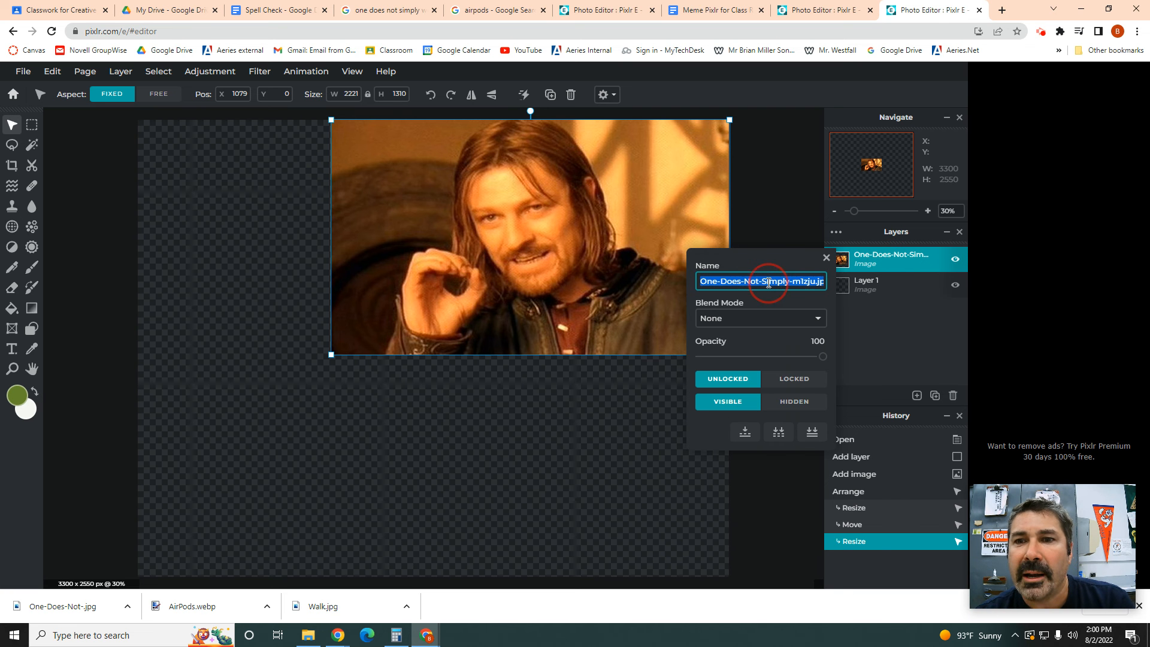
type("Ba")
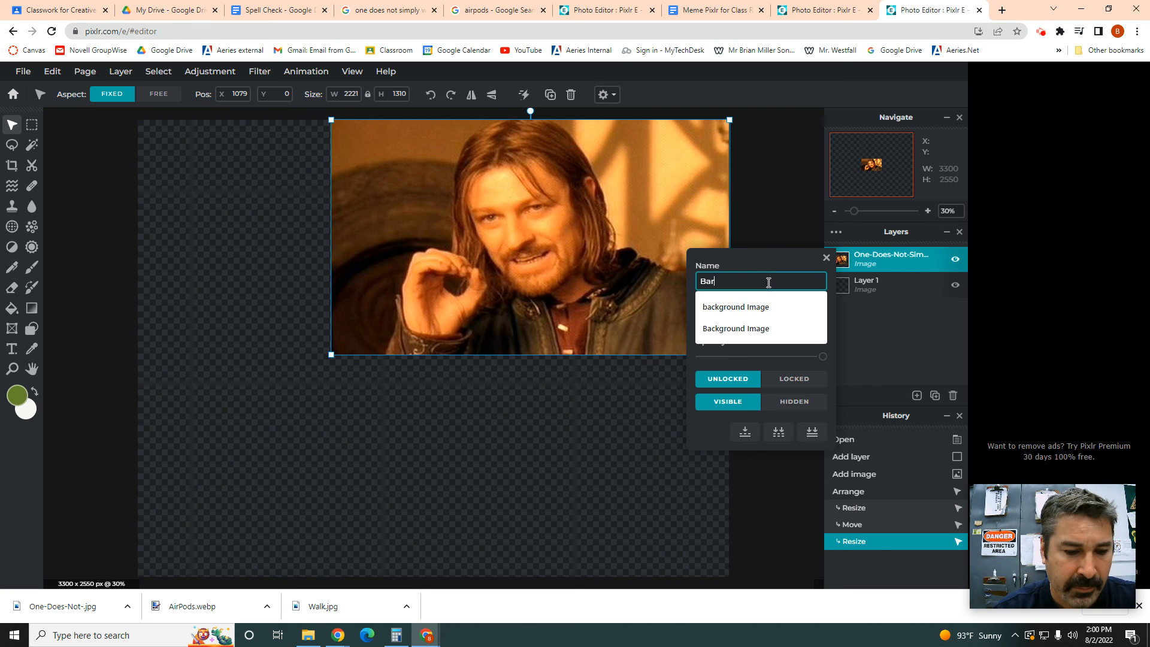
type("ck")
left_click(753, 307)
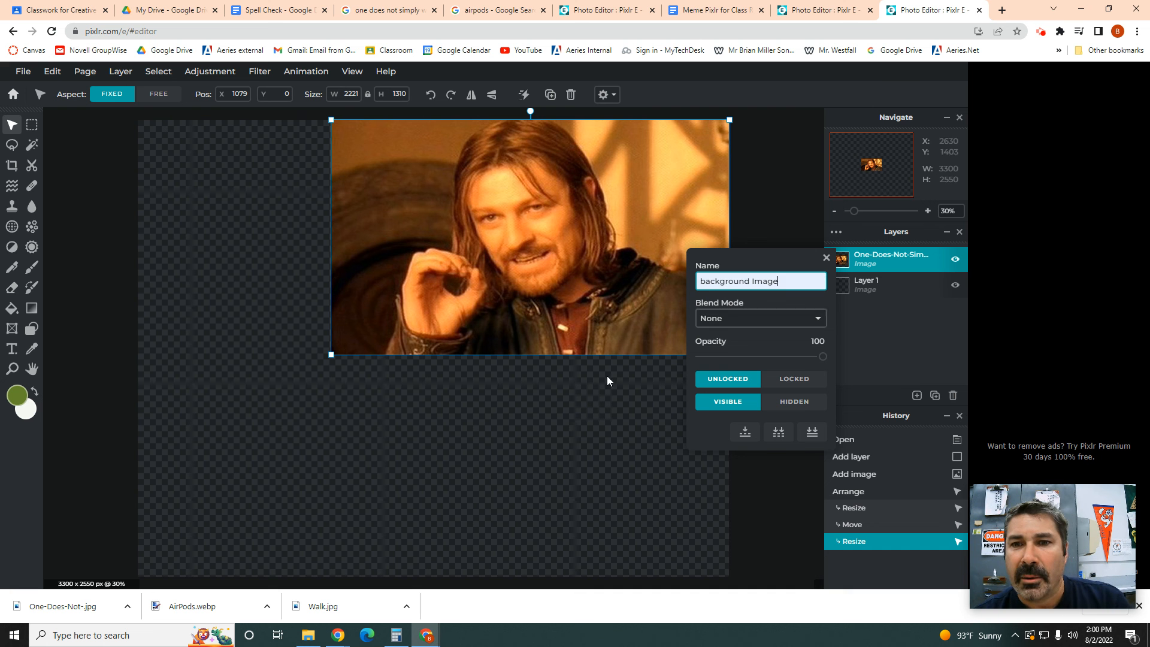
left_click(593, 403)
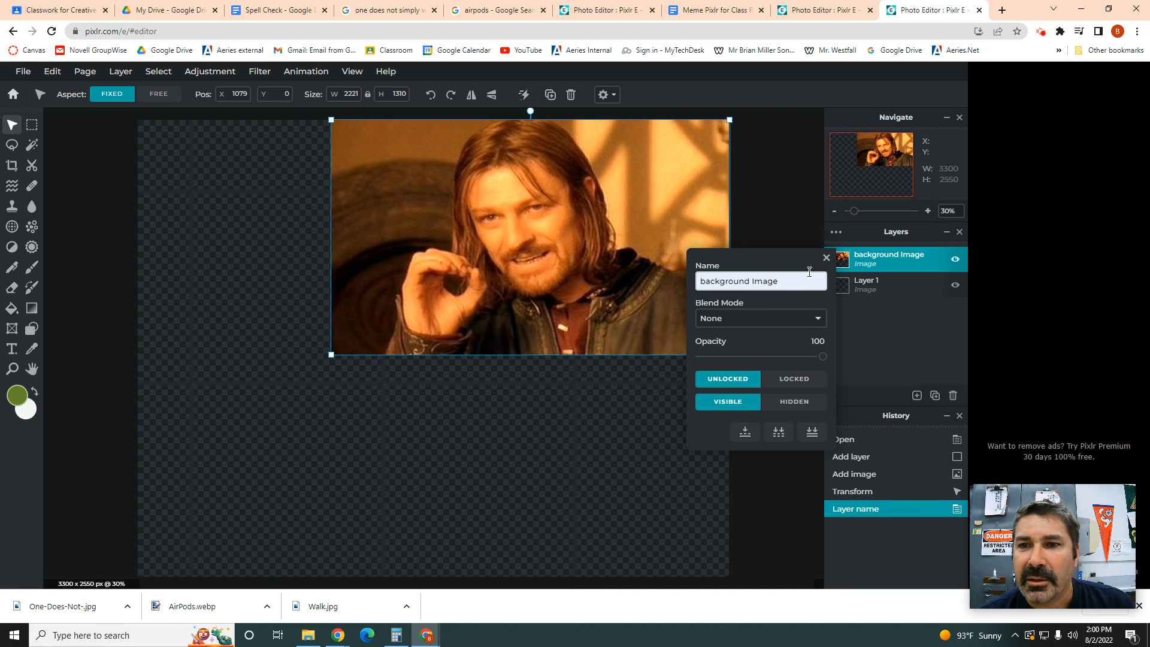
left_click(827, 257)
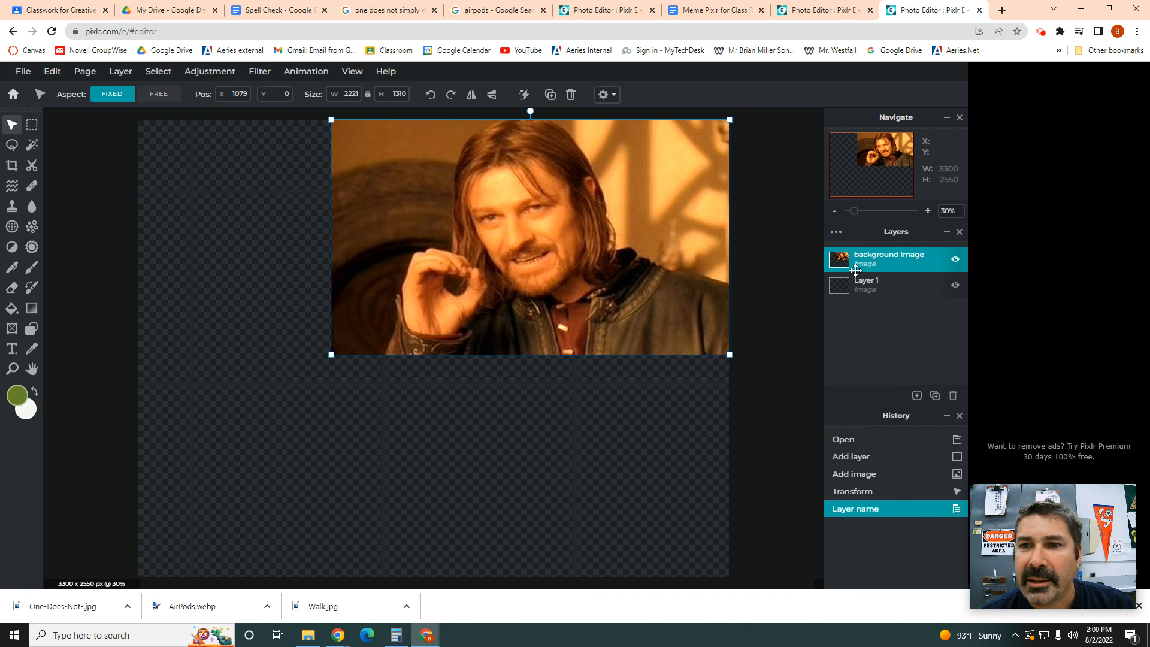
left_click(957, 262)
left_click(957, 262)
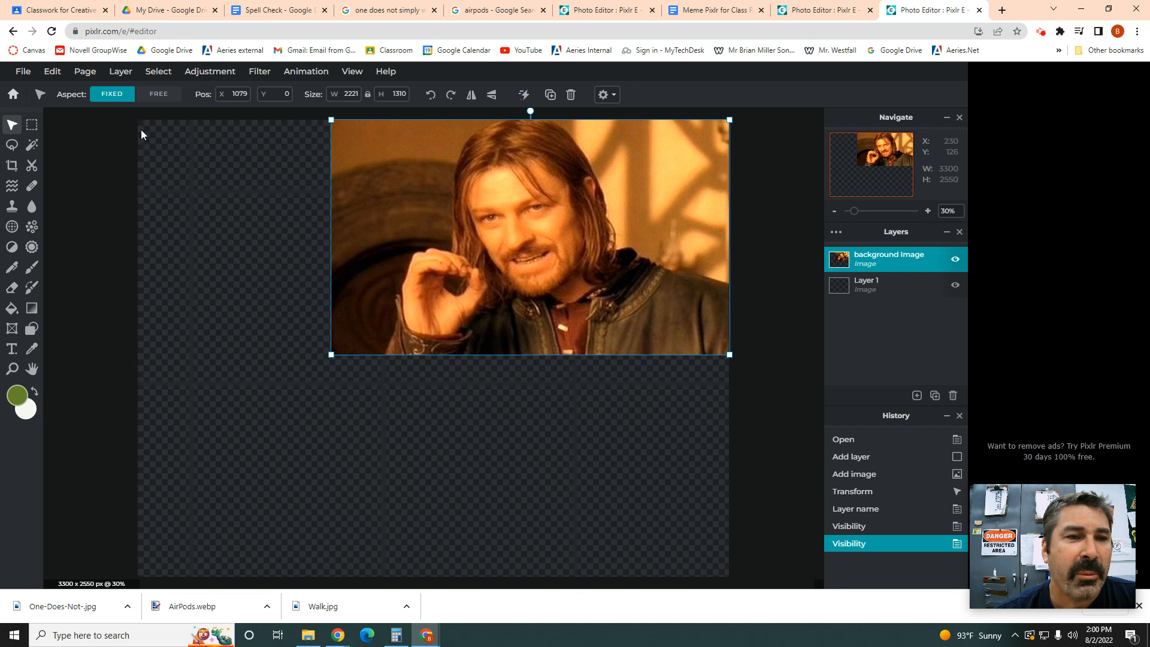
left_click(84, 75)
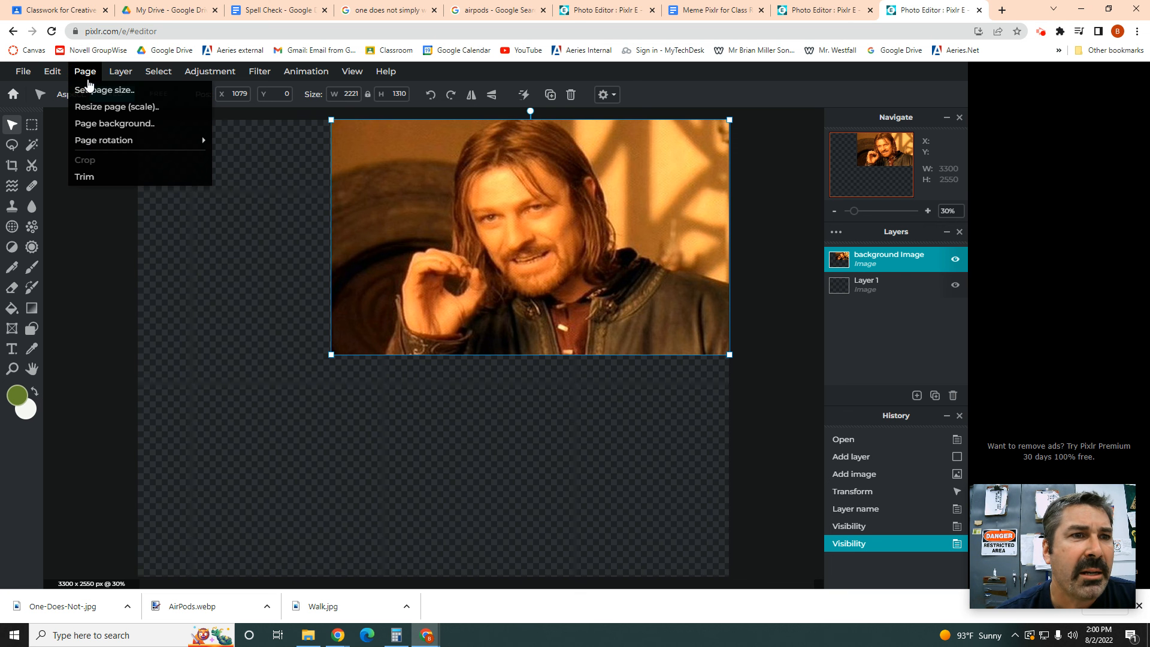
left_click(109, 91)
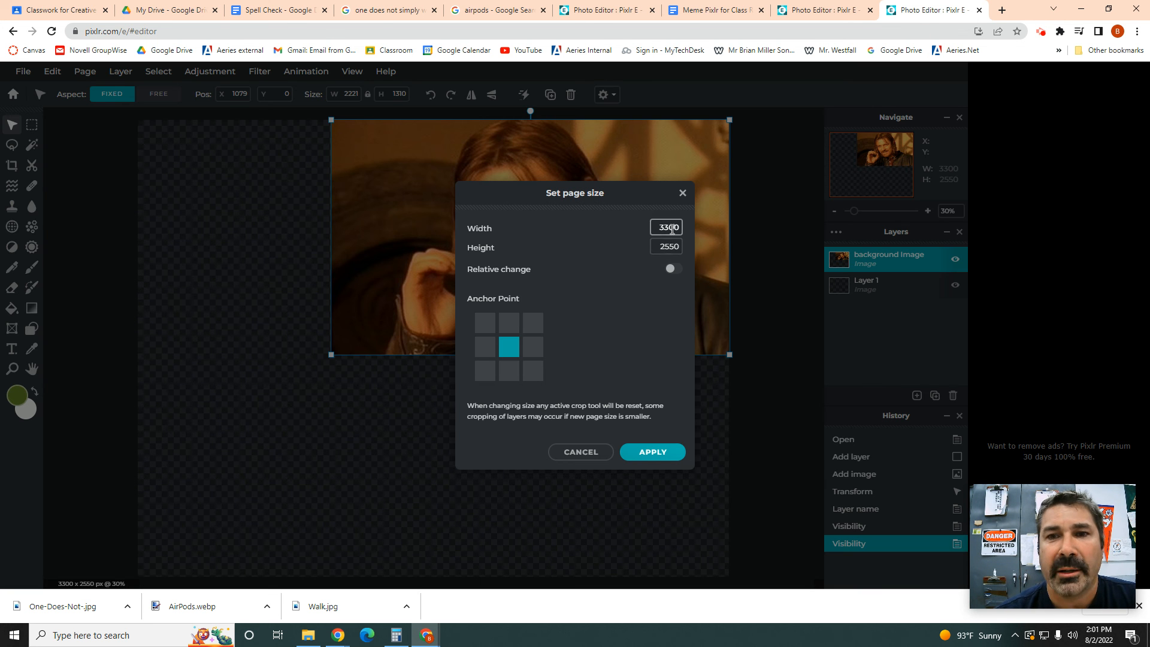
left_click(683, 194)
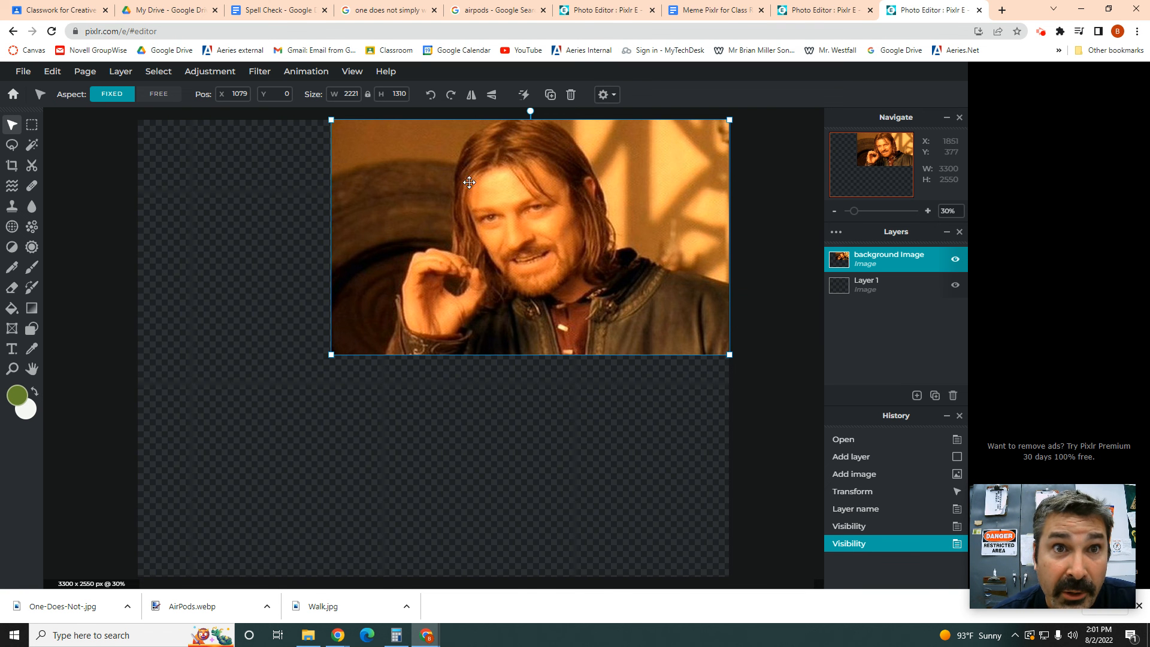
Step: Start saving the One Does Not Simply preview image with Save image as
left_click(385, 12)
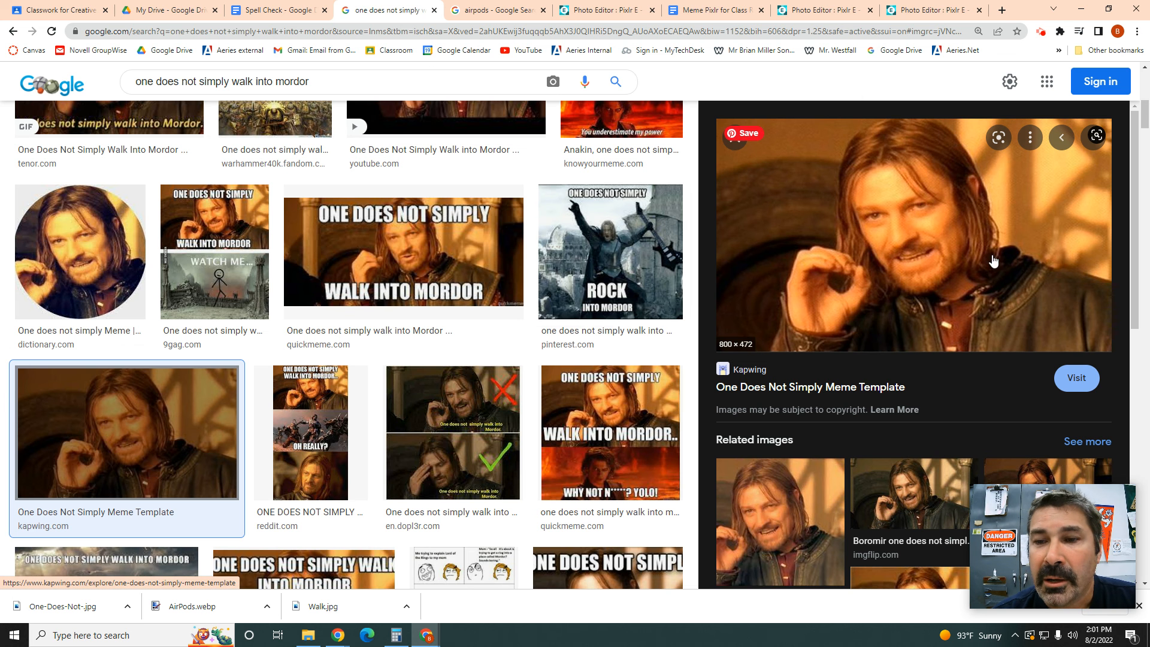
right_click(933, 231)
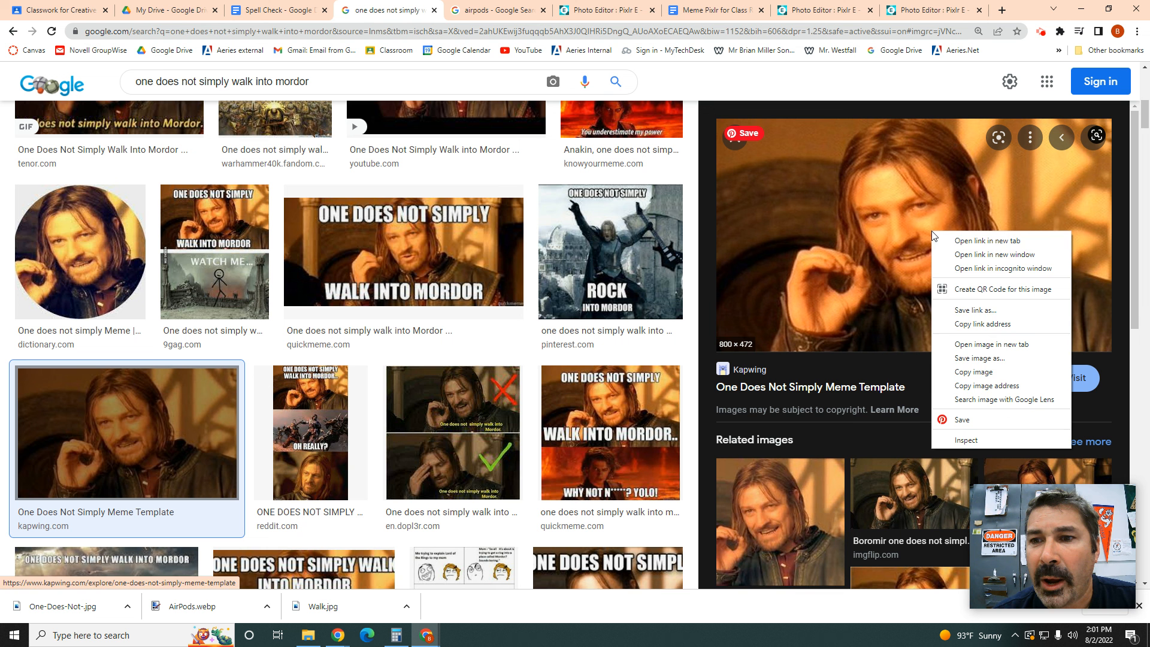
left_click(990, 358)
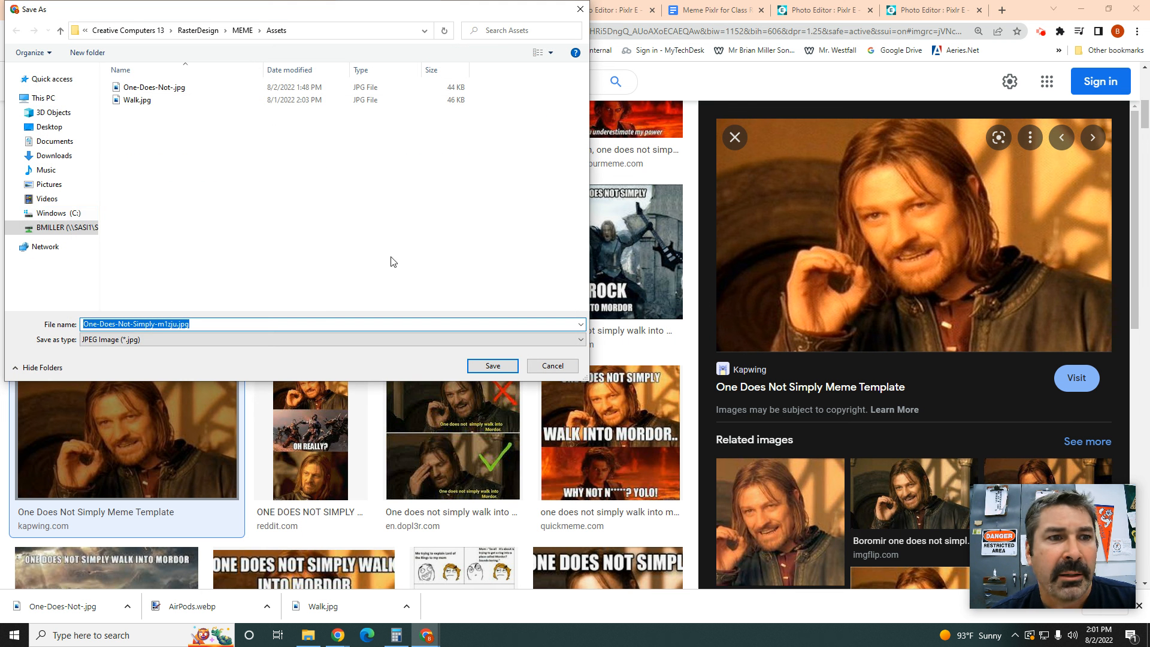
Step: Create a New folder (14) on the home drive, abandoning the 'Creative Computers' name
left_click(42, 230)
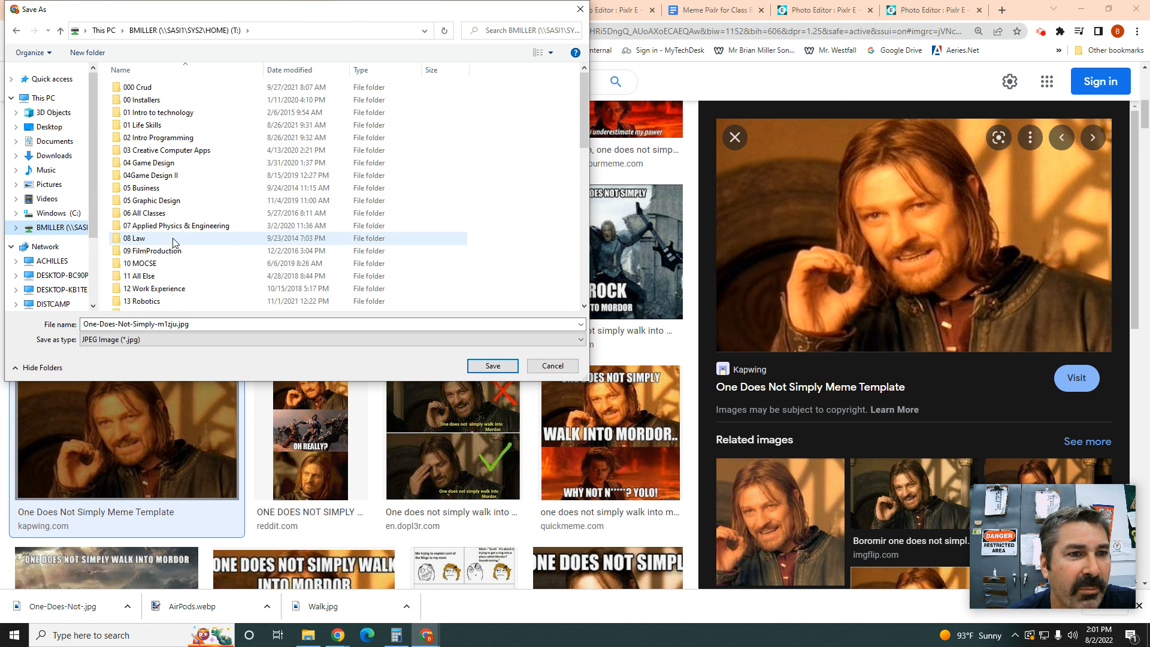
left_click(86, 54)
type("Creativ")
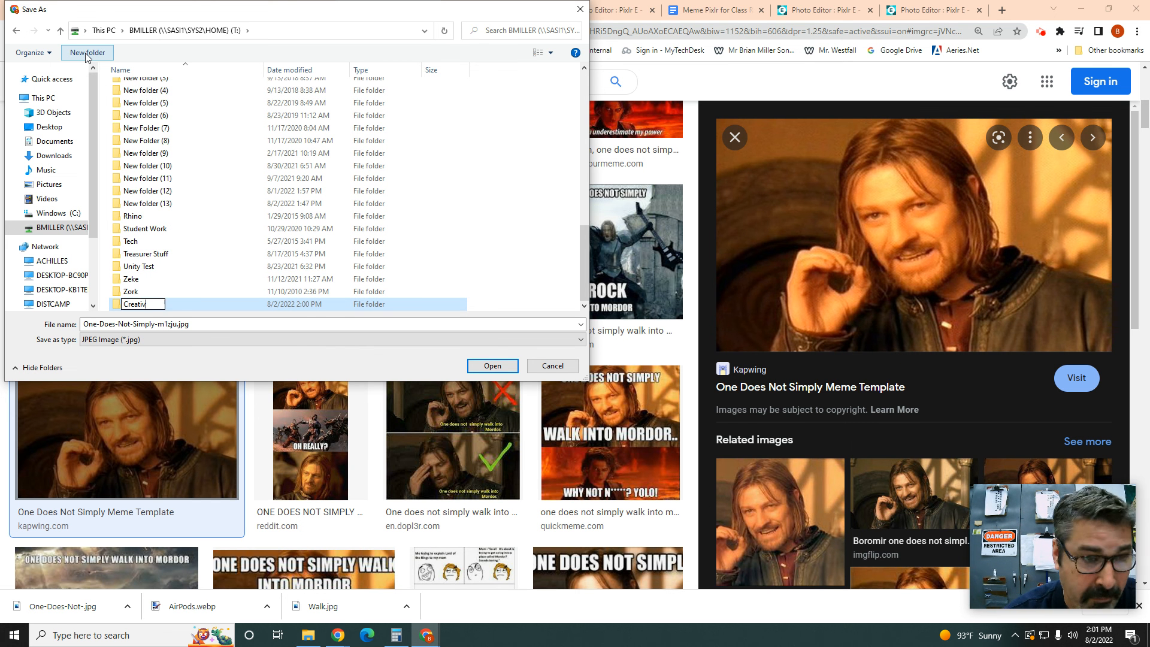
type("e Computers")
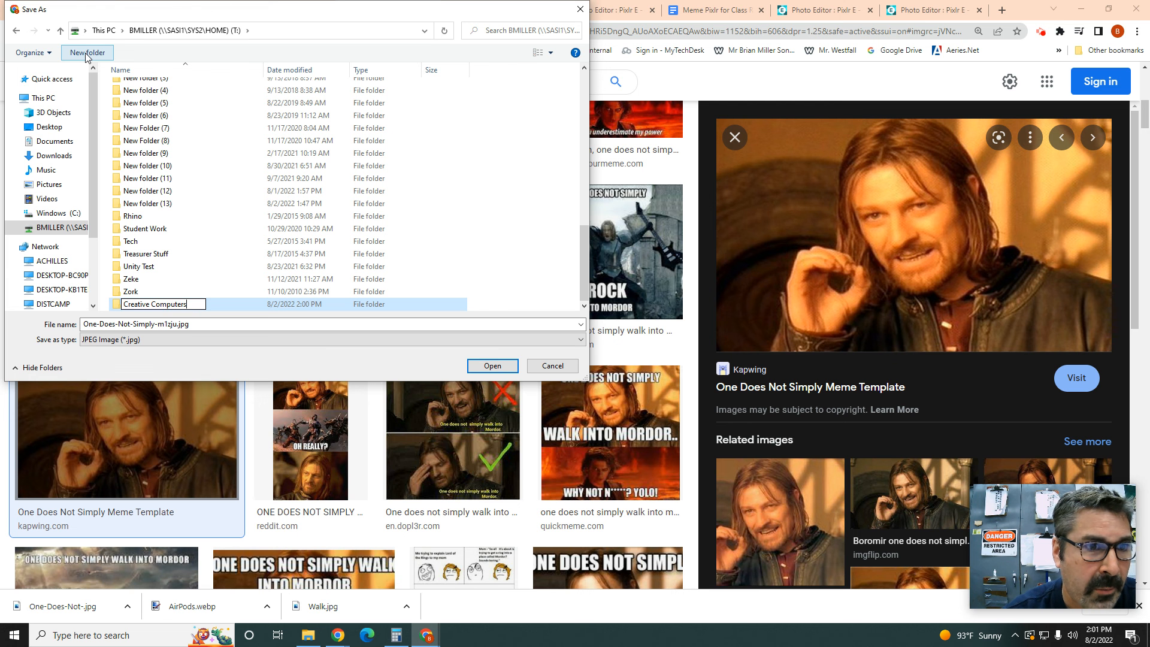
key("Escape")
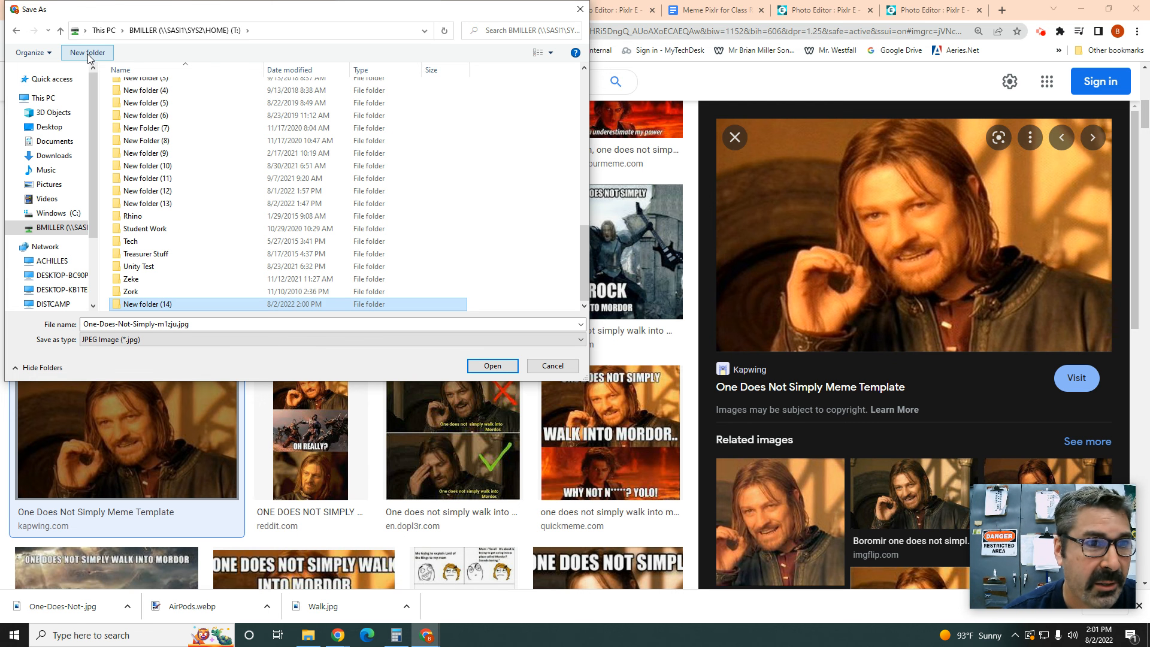
Step: Save the image as One-Does-Not-.jpg in Creative Computers 13\RasterDesign\MEME\Assets, replacing the existing file
scroll(157, 135, "up", 6)
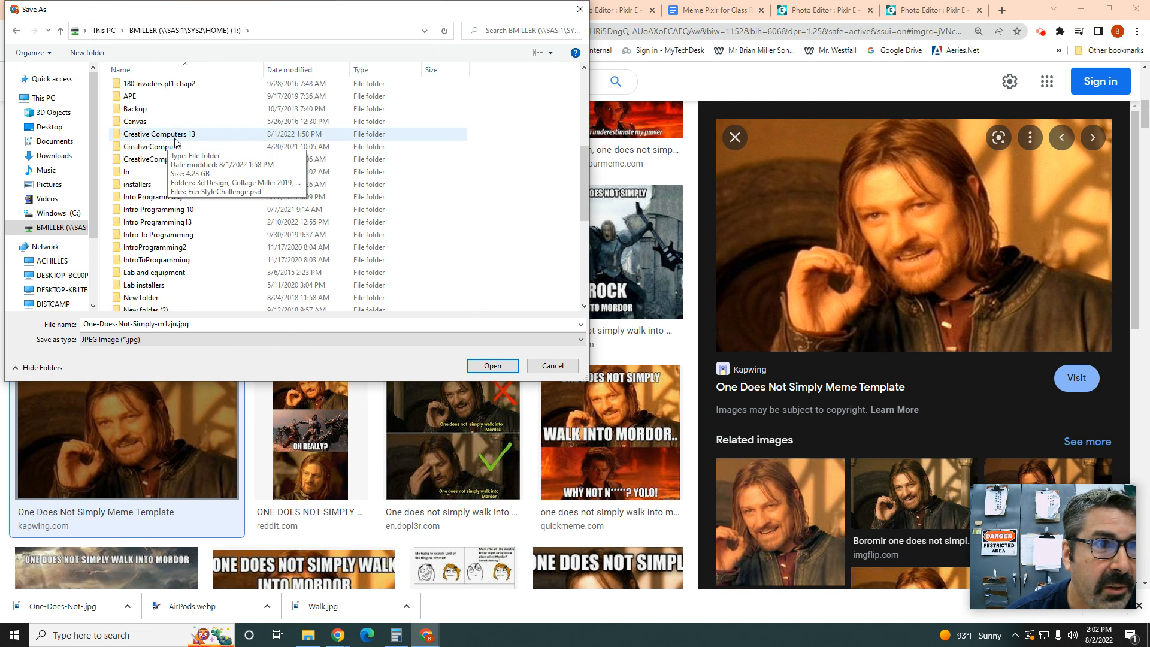
double_click(183, 135)
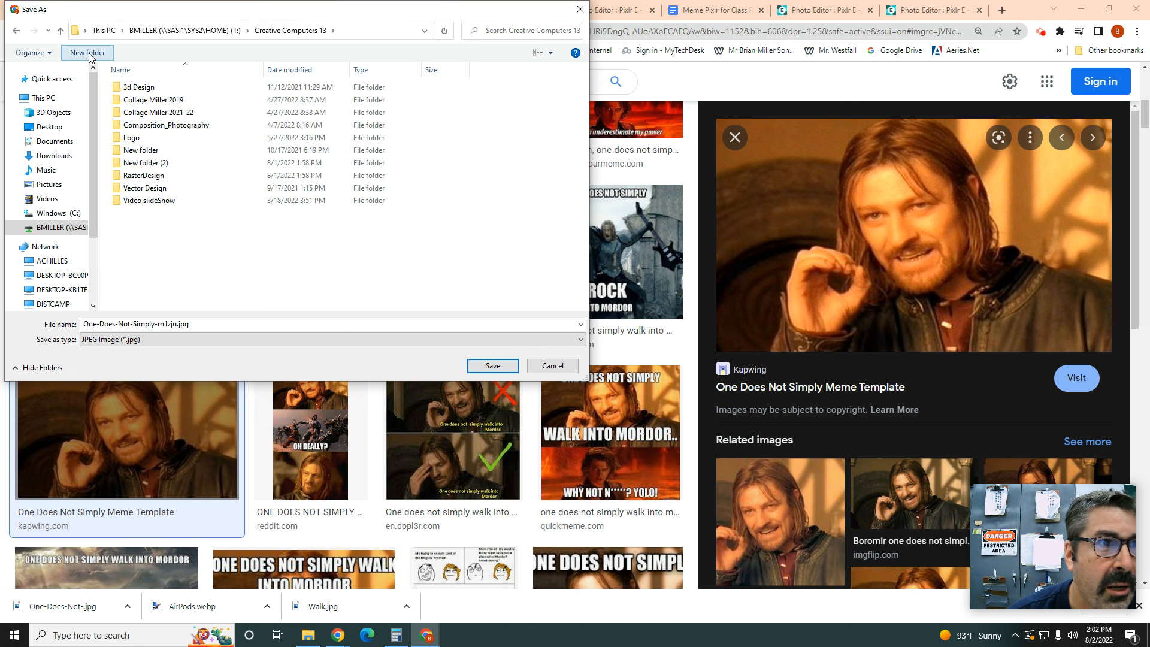
left_click(136, 178)
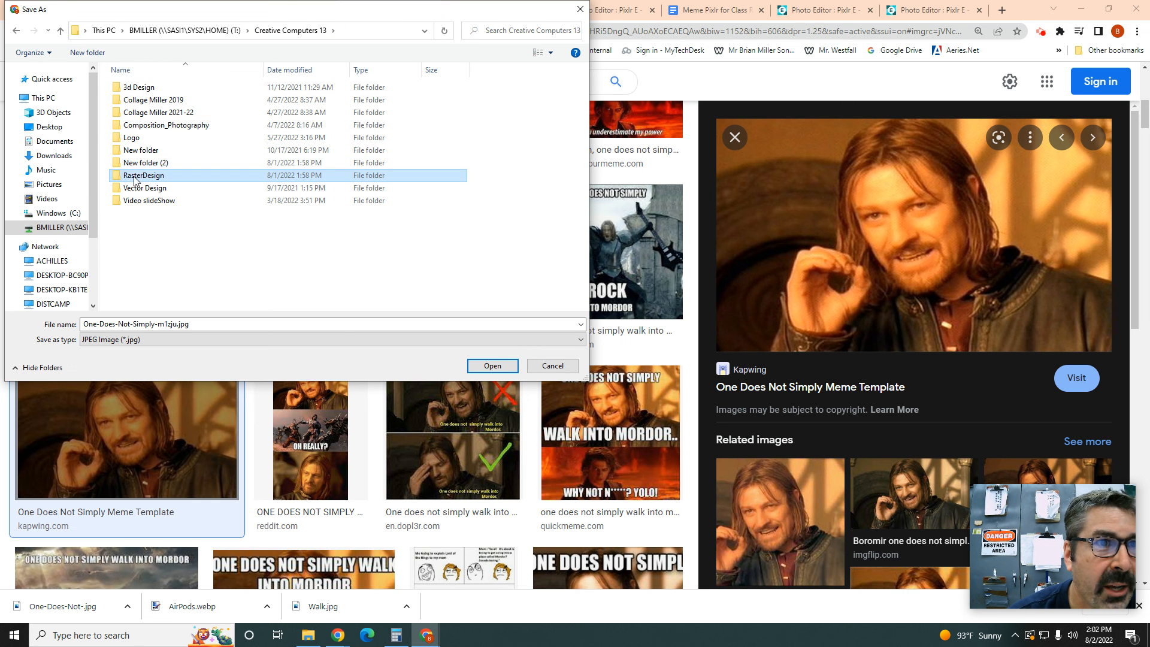
double_click(143, 177)
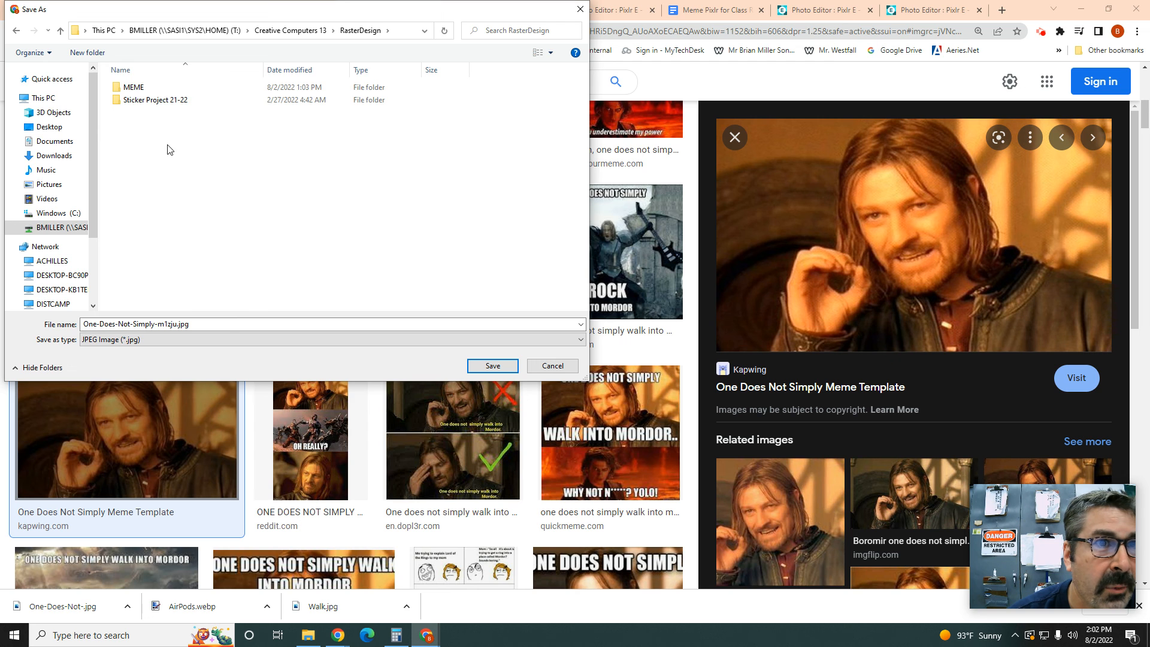
left_click(133, 87)
double_click(135, 88)
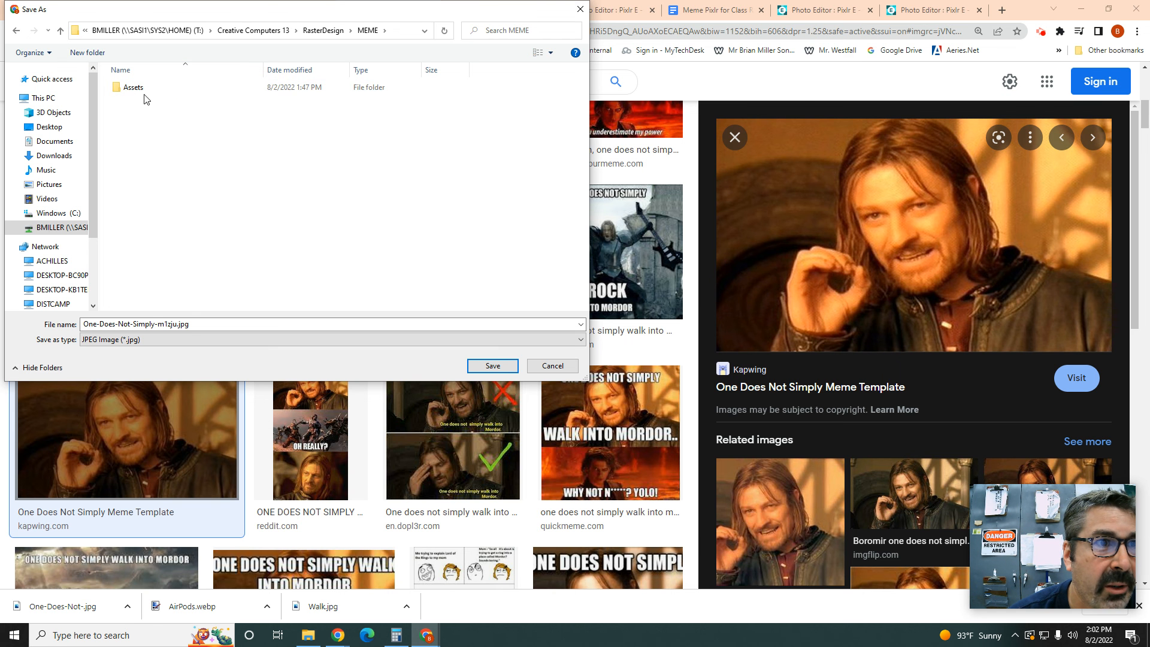
double_click(143, 90)
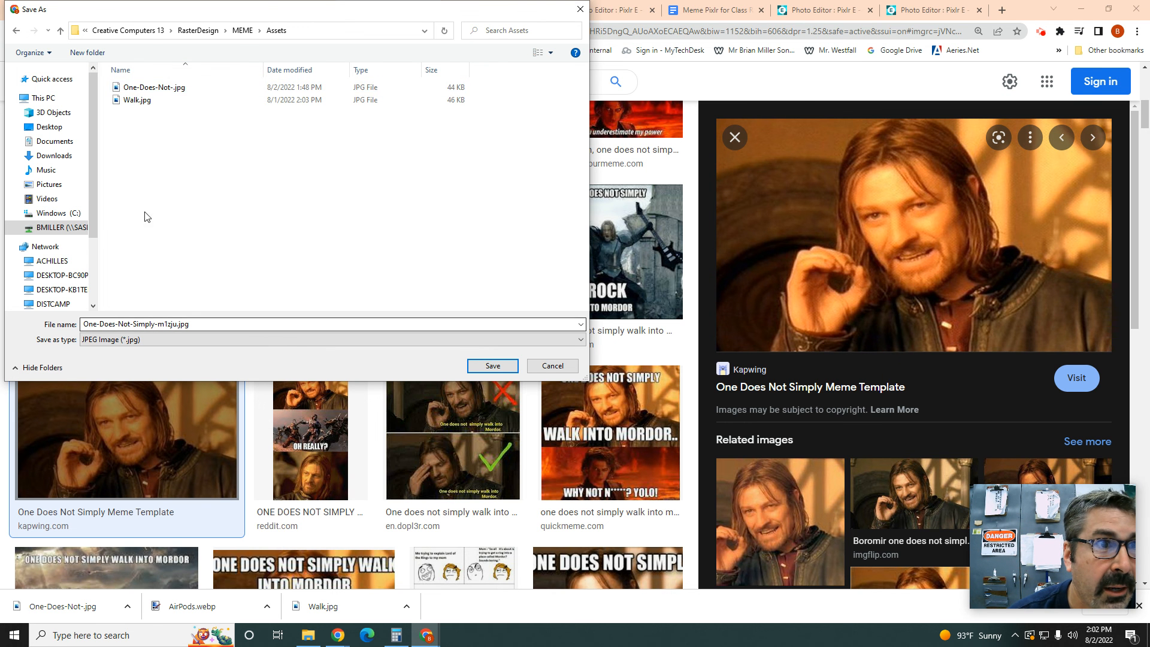
left_click(145, 89)
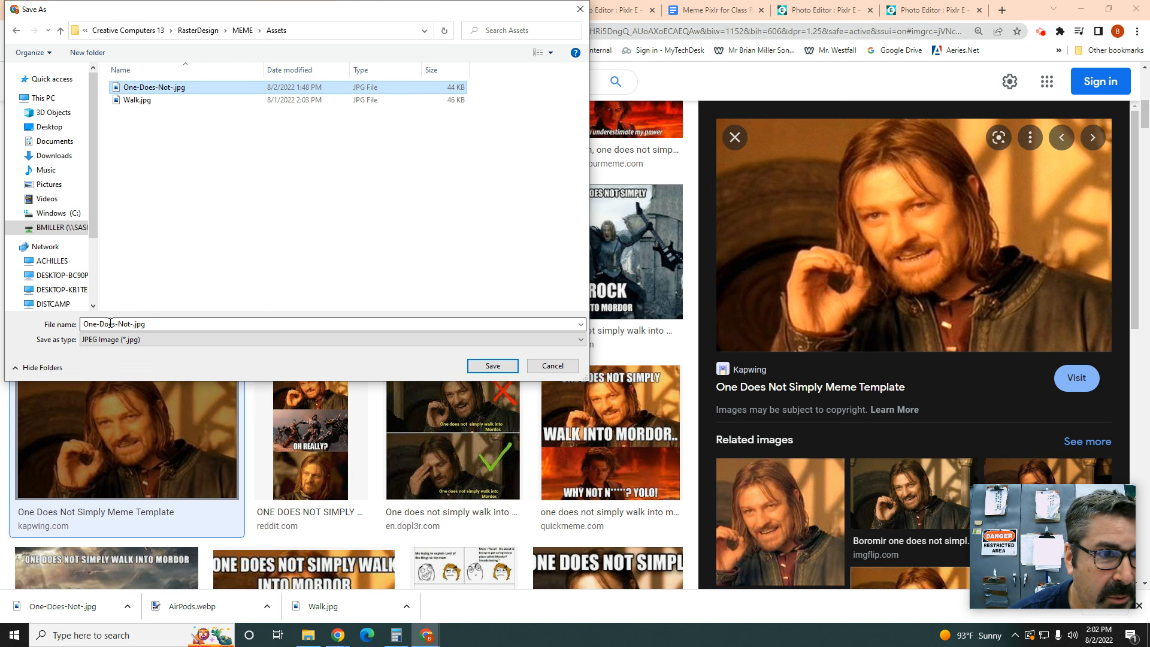
left_click(493, 366)
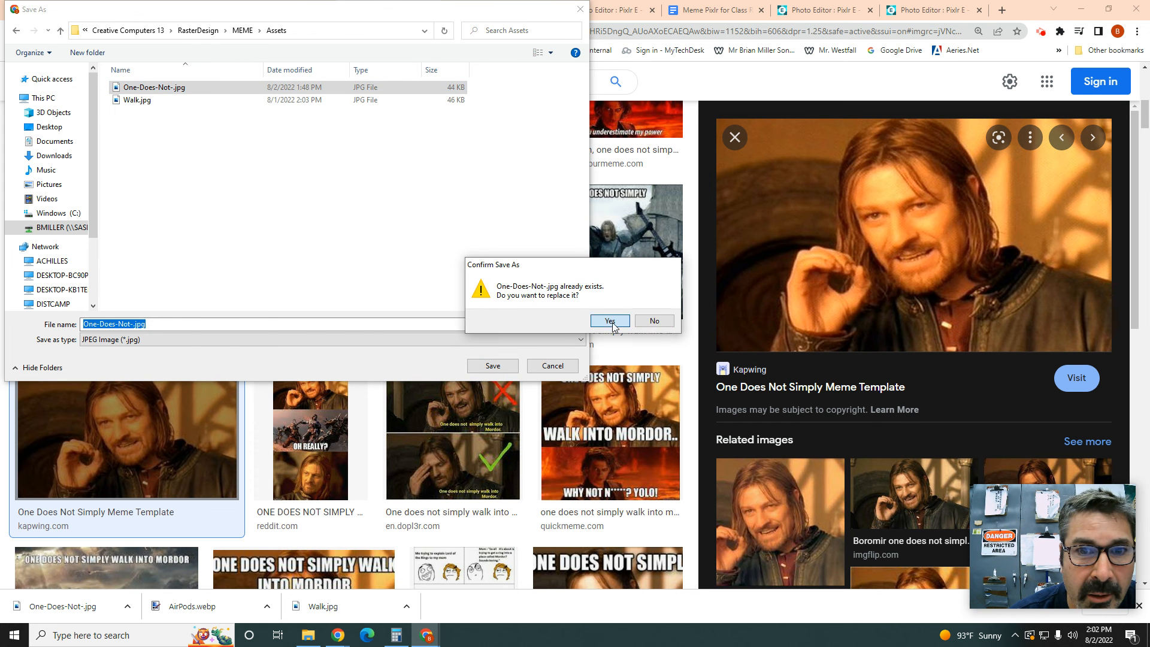
left_click(610, 321)
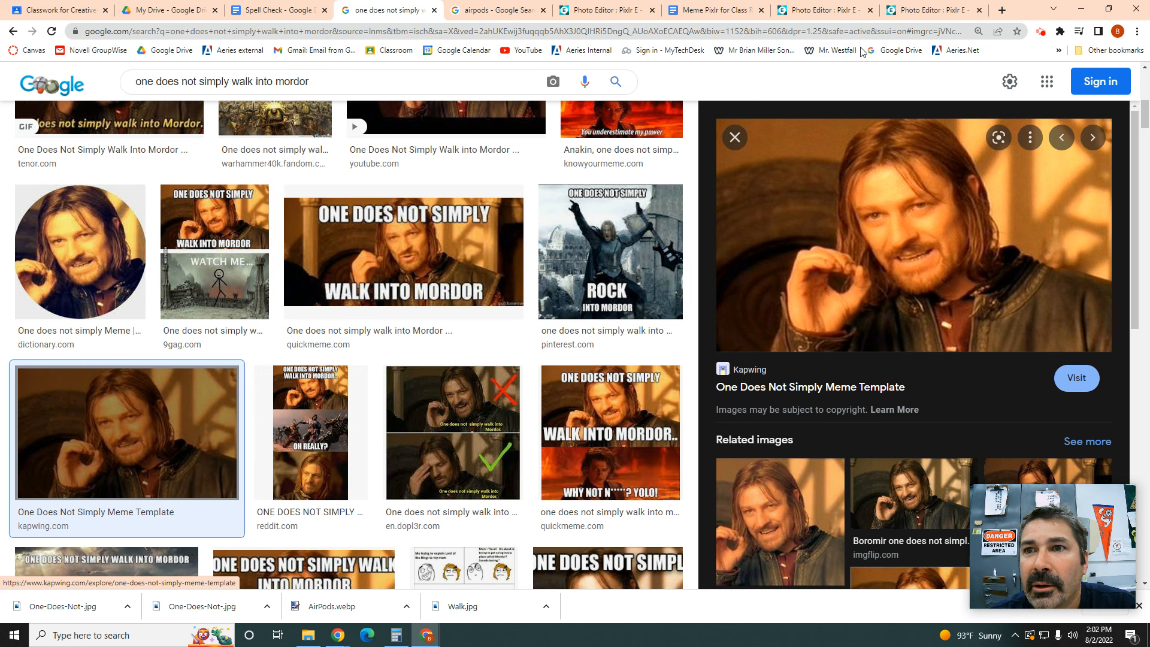
Step: Back in Pixlr E, choose Layer > Add image as layer
left_click(914, 11)
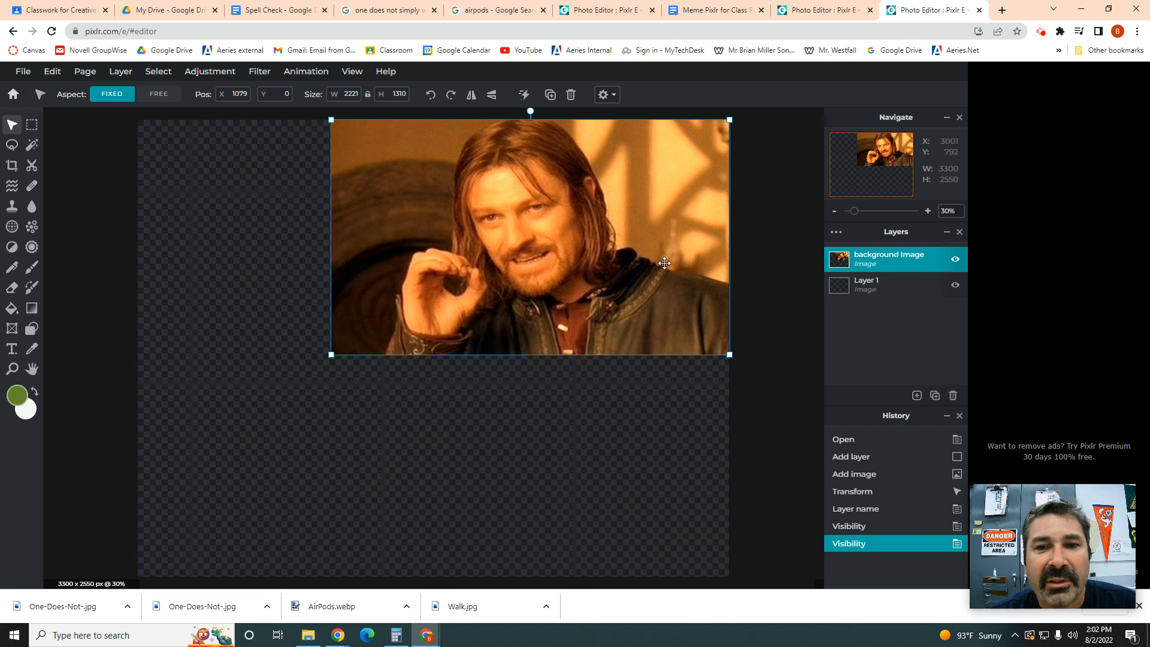
left_click(122, 72)
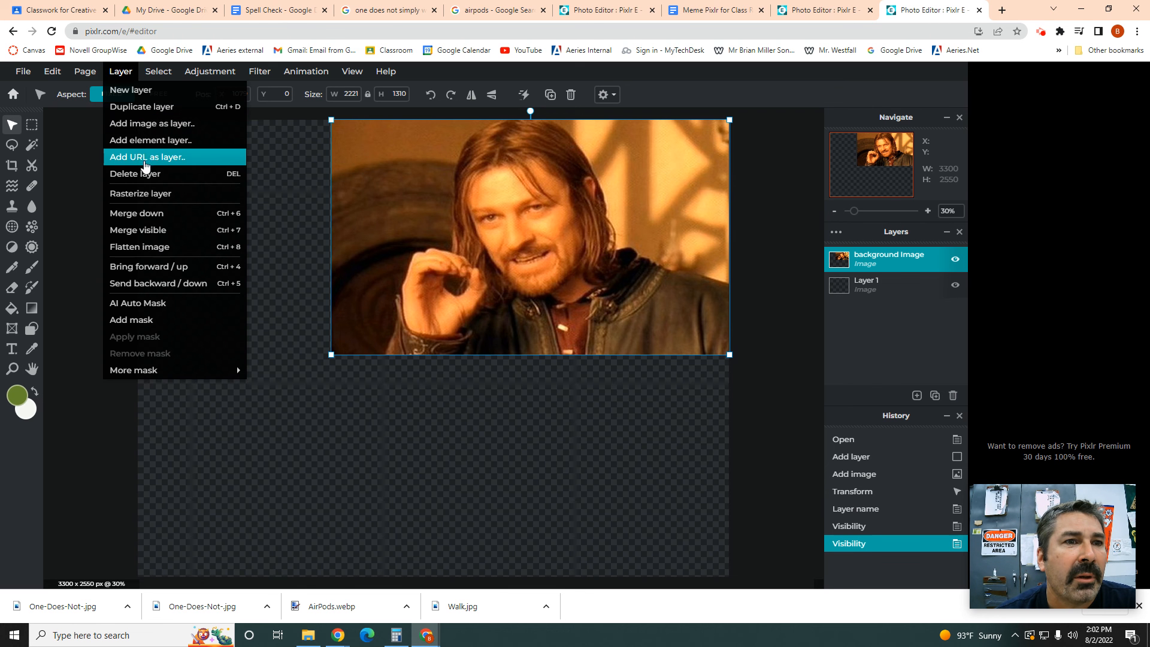
left_click(146, 125)
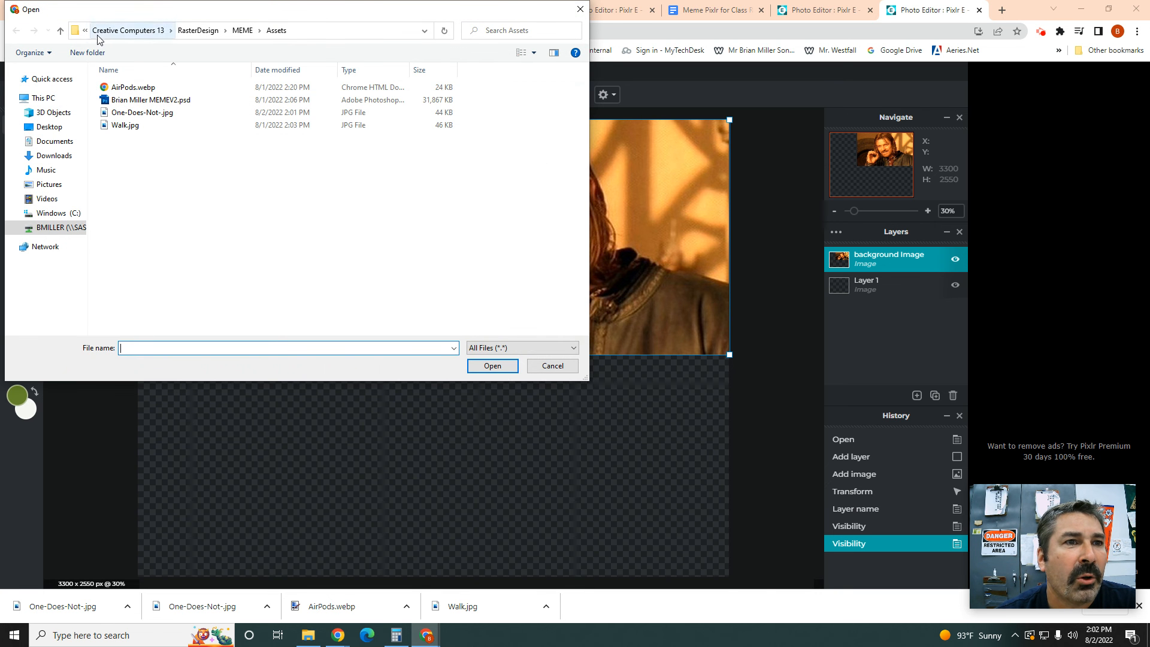
Step: Add One-Does-Not-.jpg from Creative Computers 13\RasterDesign\MEME\Assets as an 800×472 layer
left_click(54, 228)
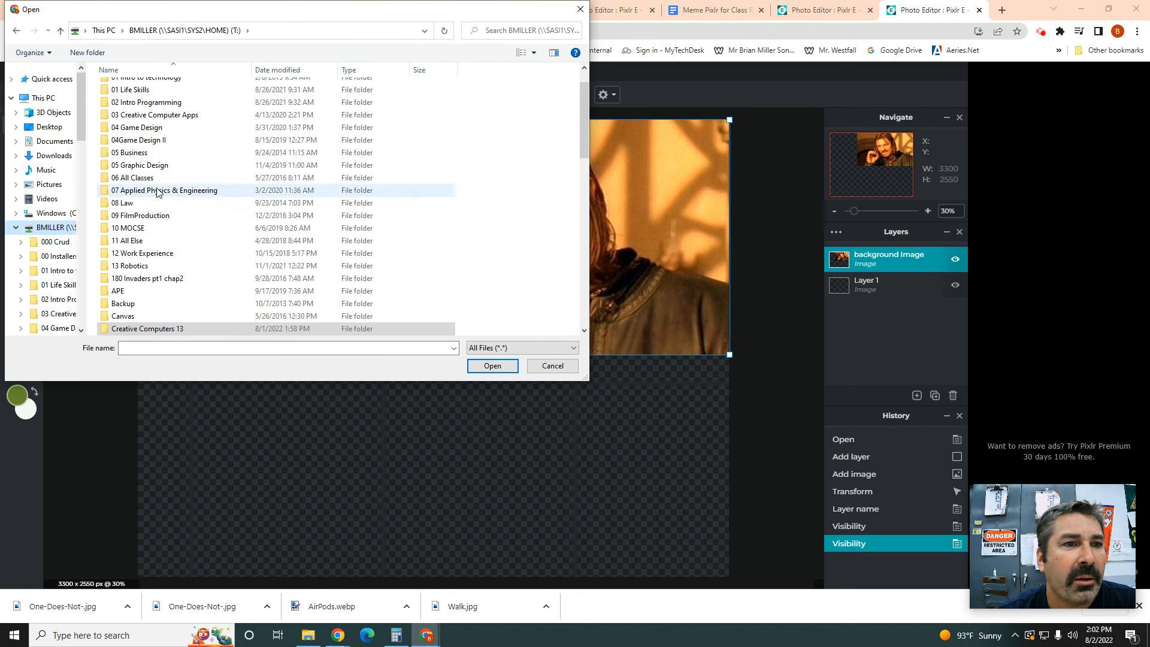
scroll(156, 198, "down", 3)
left_click(165, 293)
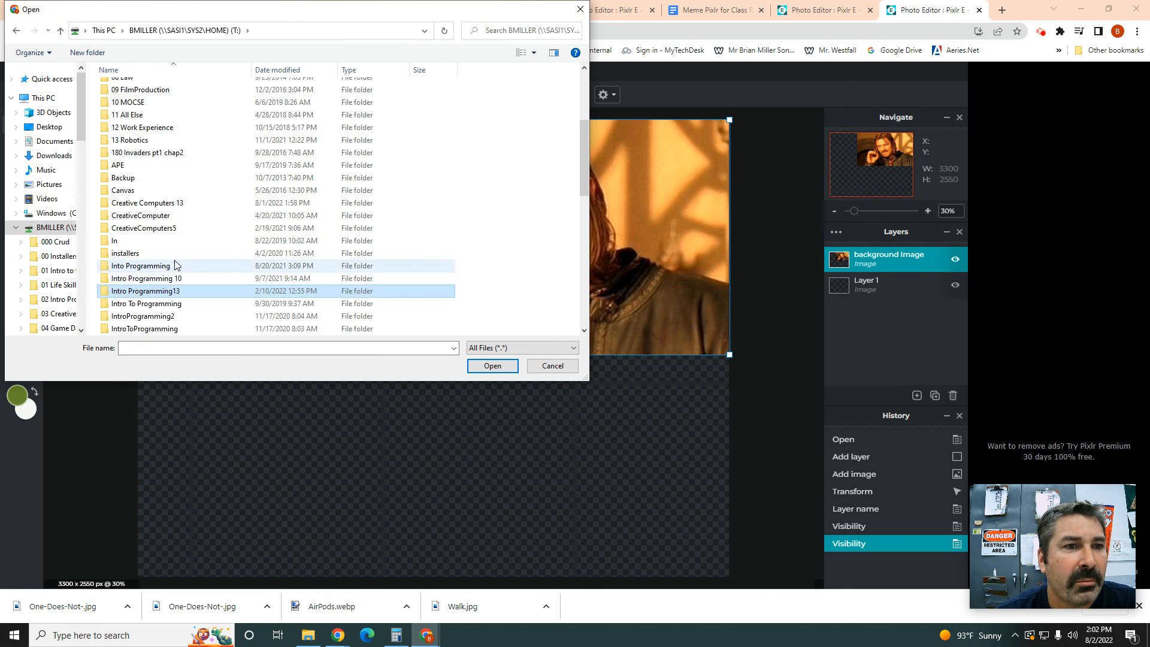
double_click(168, 203)
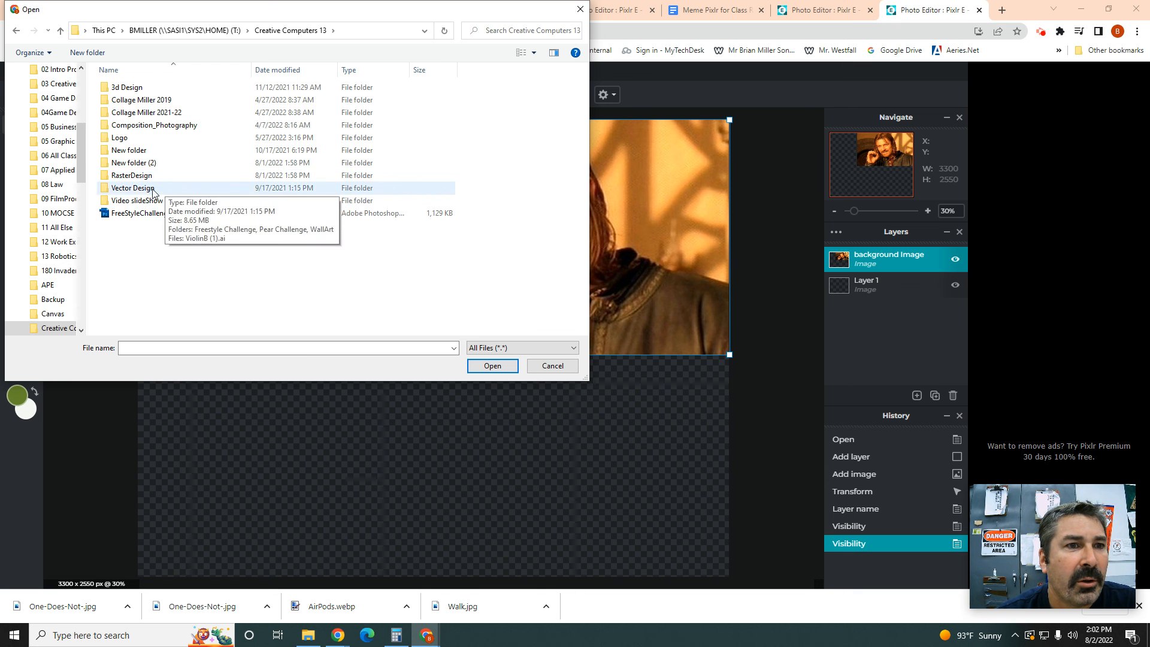
double_click(136, 175)
double_click(123, 88)
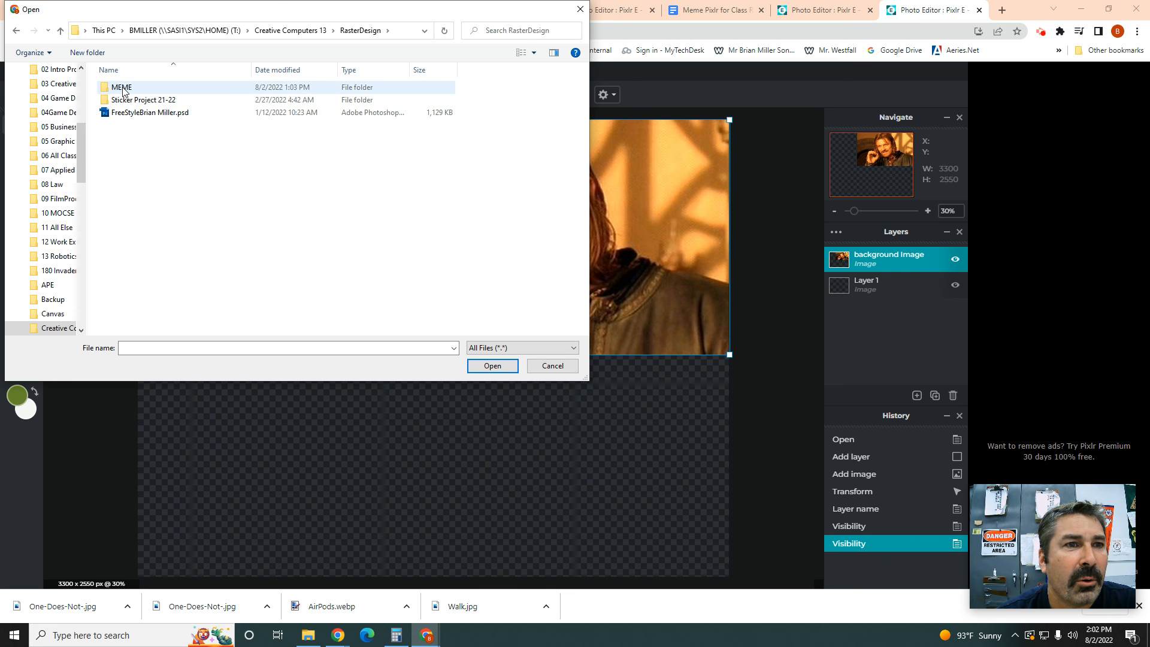
double_click(121, 87)
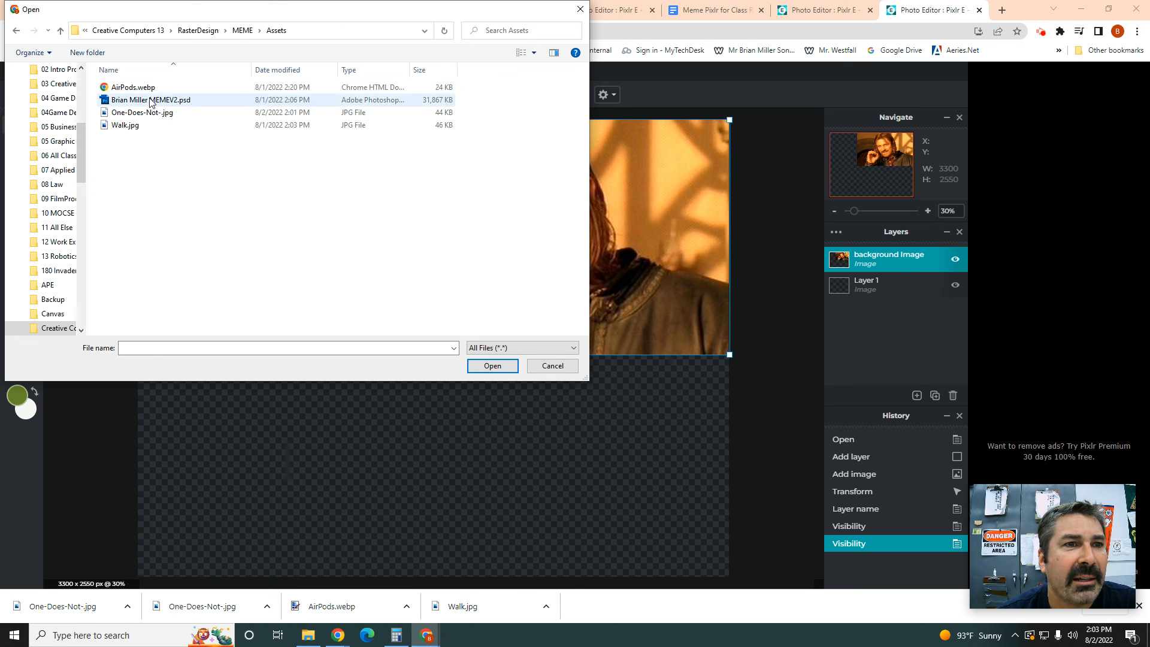
double_click(142, 114)
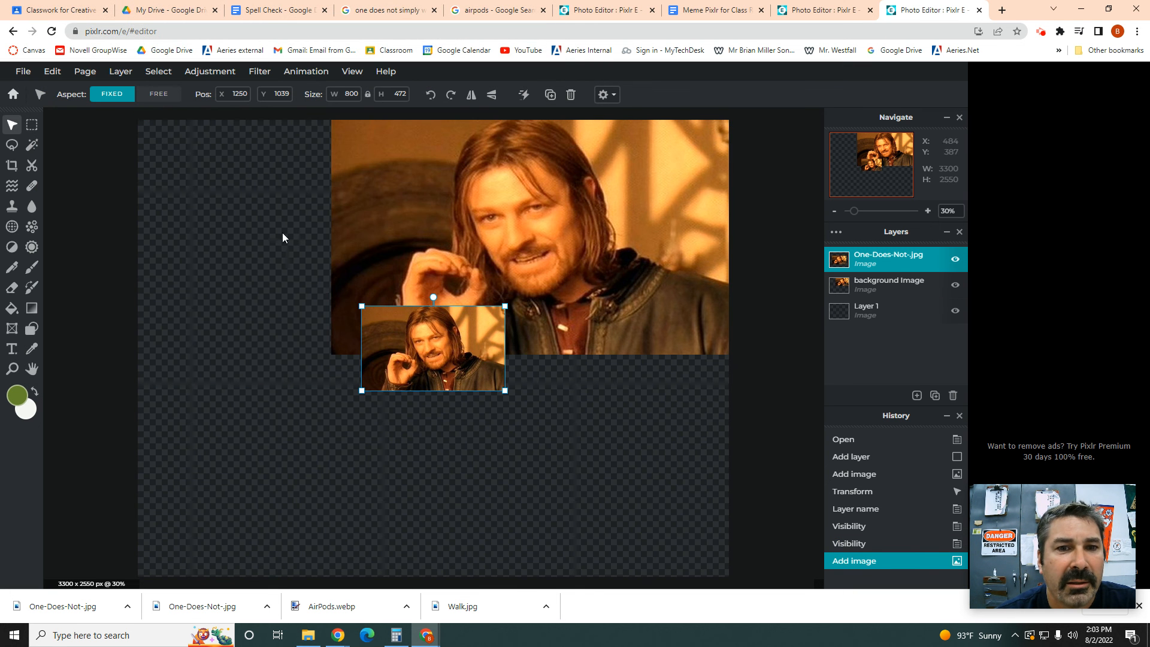
Step: Move the small One-Does-Not-.jpg layer aside, check its visibility, then delete it
left_click_drag(395, 337, 301, 397)
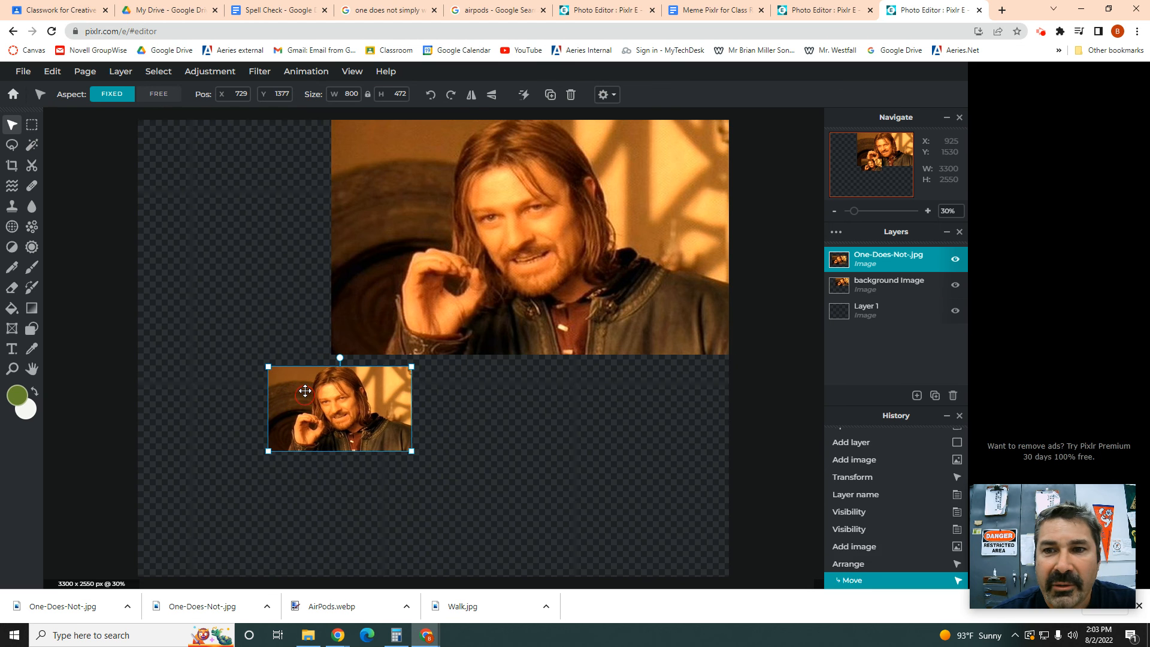
left_click(956, 260)
left_click(956, 262)
left_click(957, 262)
left_click(956, 262)
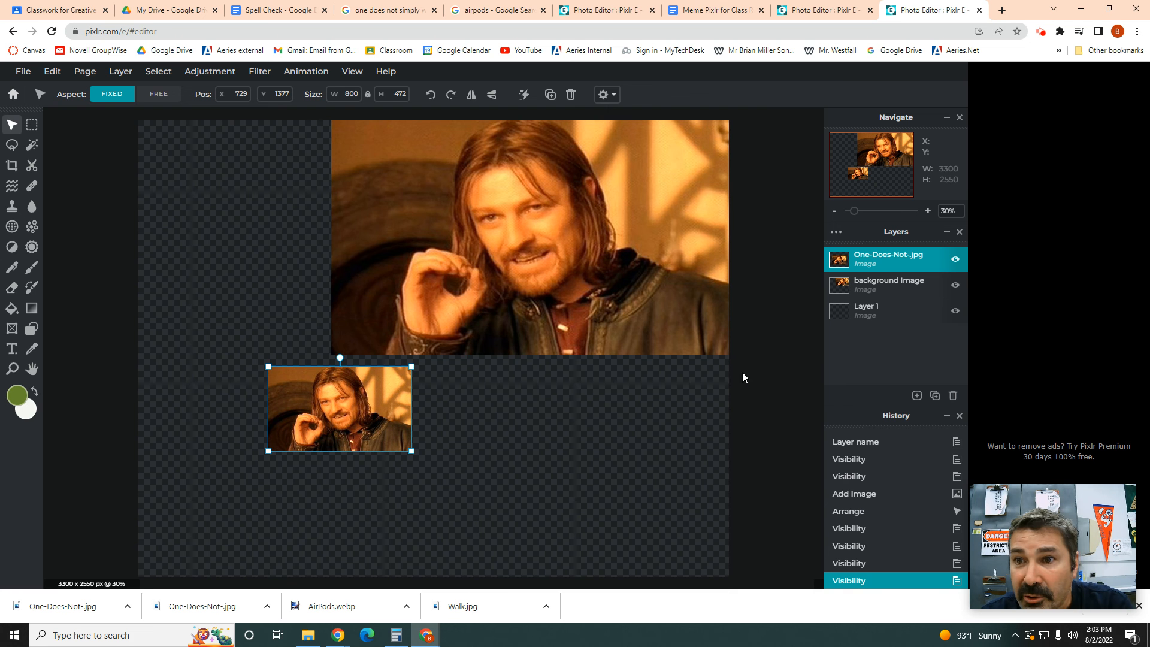
left_click(953, 396)
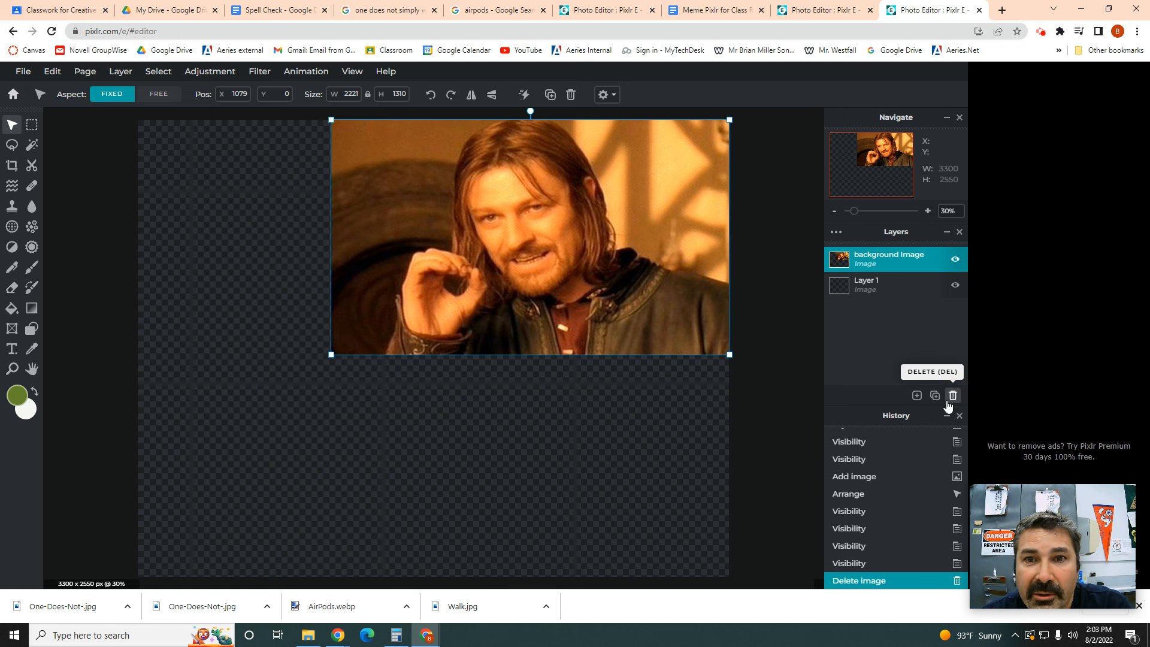